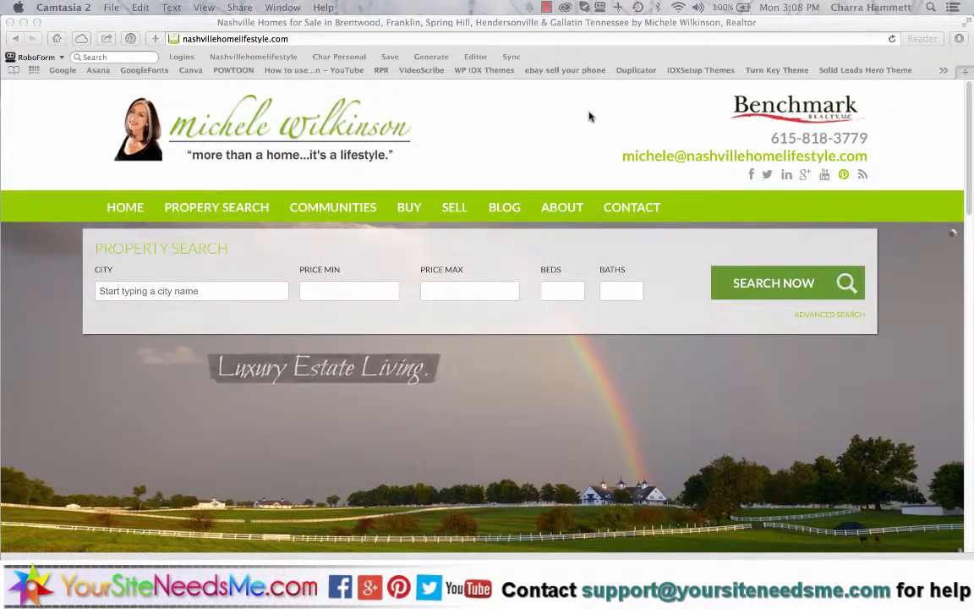
- Scroll to the footer and open the WordPress login link in a new Safari tab
scroll(372, 474, "down", 15)
key("super+Tab")
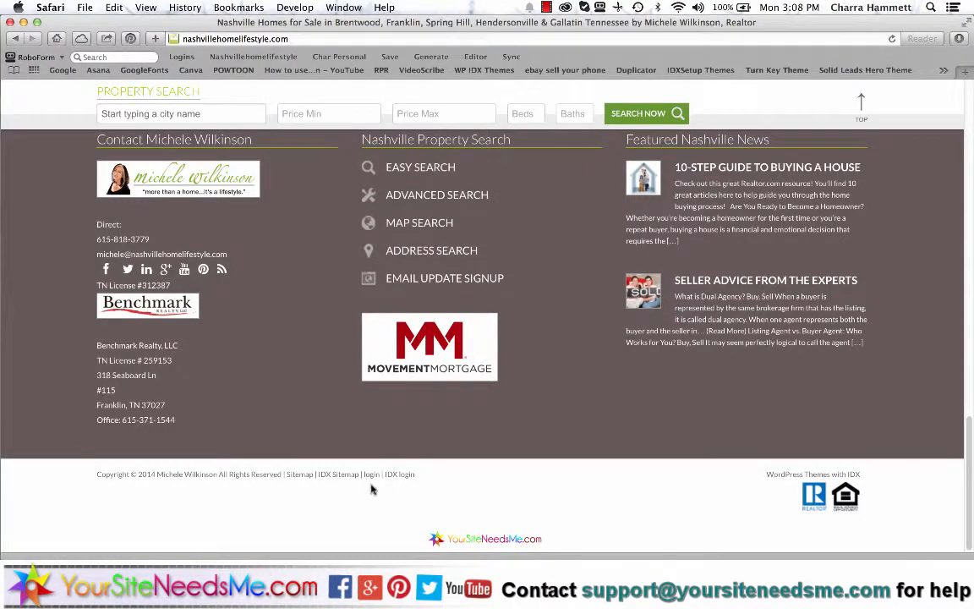
left_click(371, 475, "super")
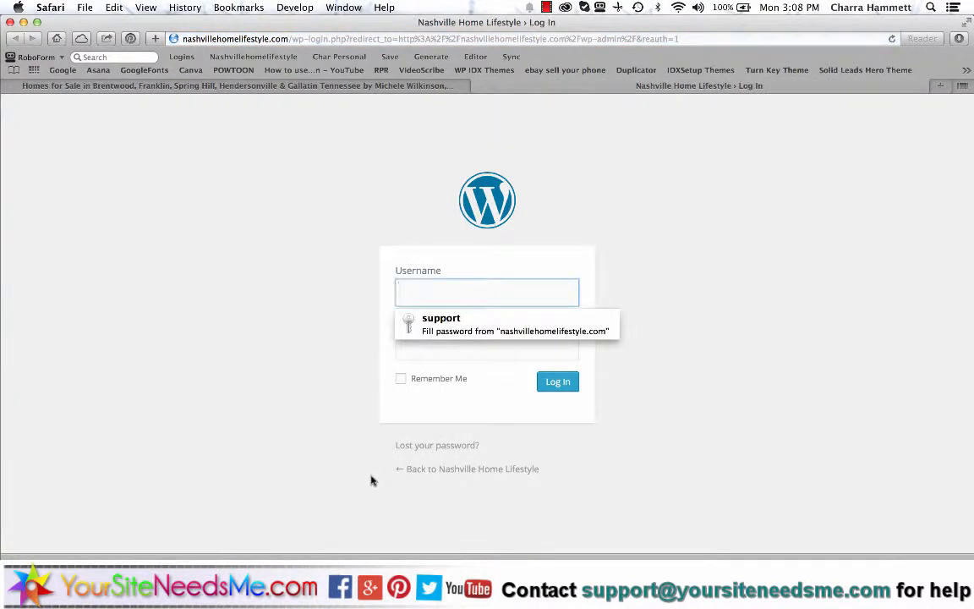
- Log in to the admin with the site's username and password
type("support")
key("Tab")
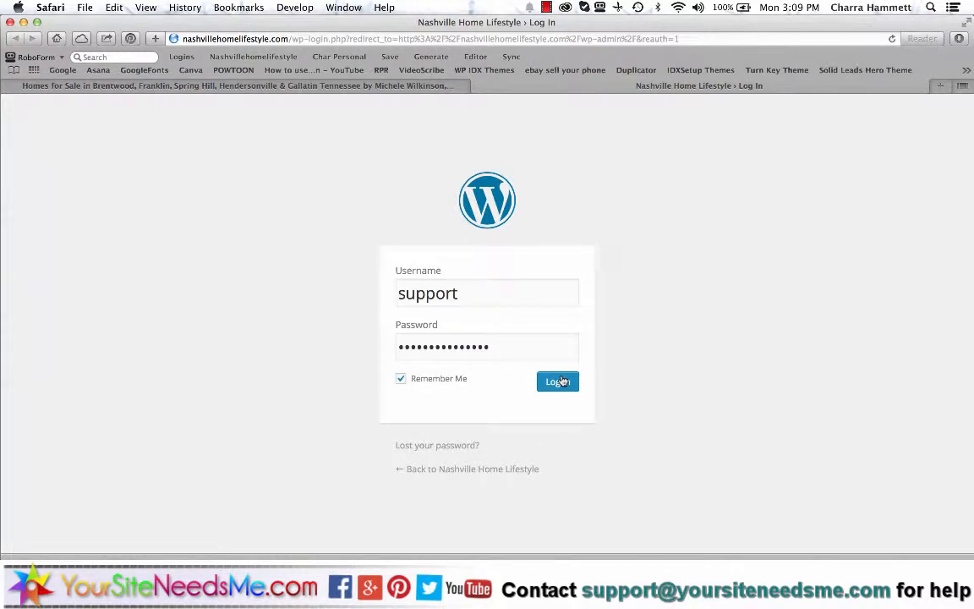
left_click(558, 381)
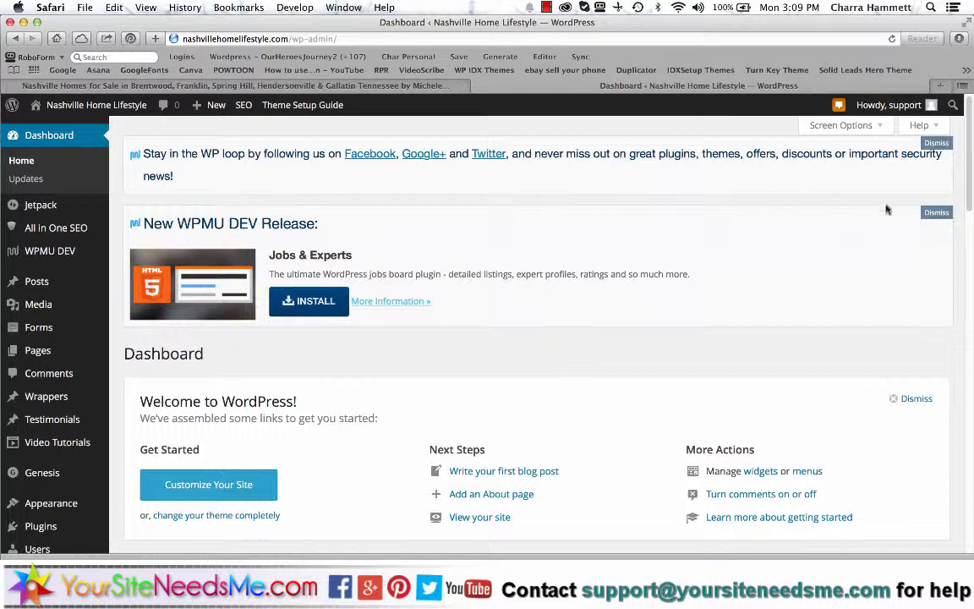
- Dismiss the WPMU DEV release panel and 'Stay in the WP loop' notice, then review the Dashboard
left_click(938, 212)
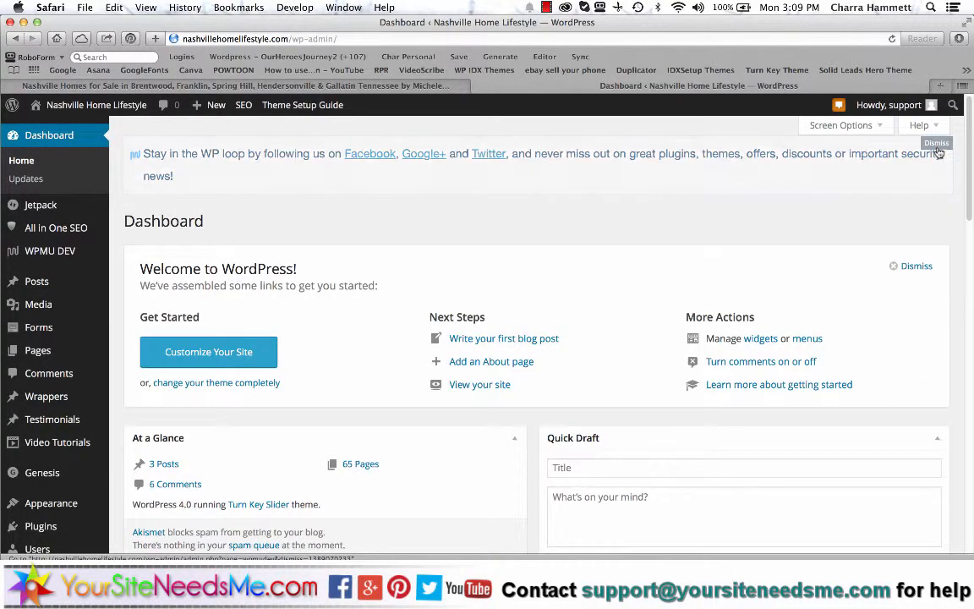
left_click(939, 155)
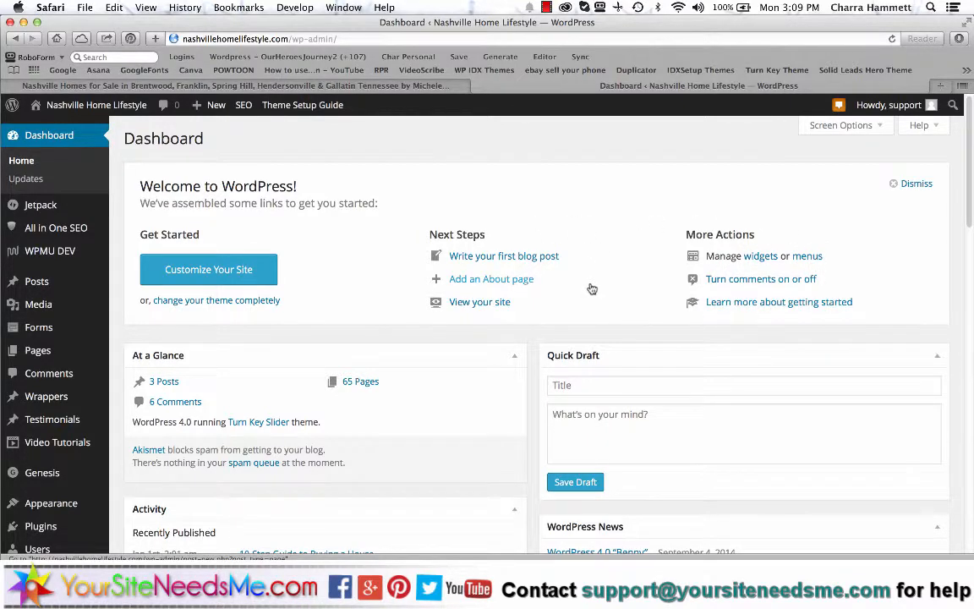
scroll(592, 289, "down", 3)
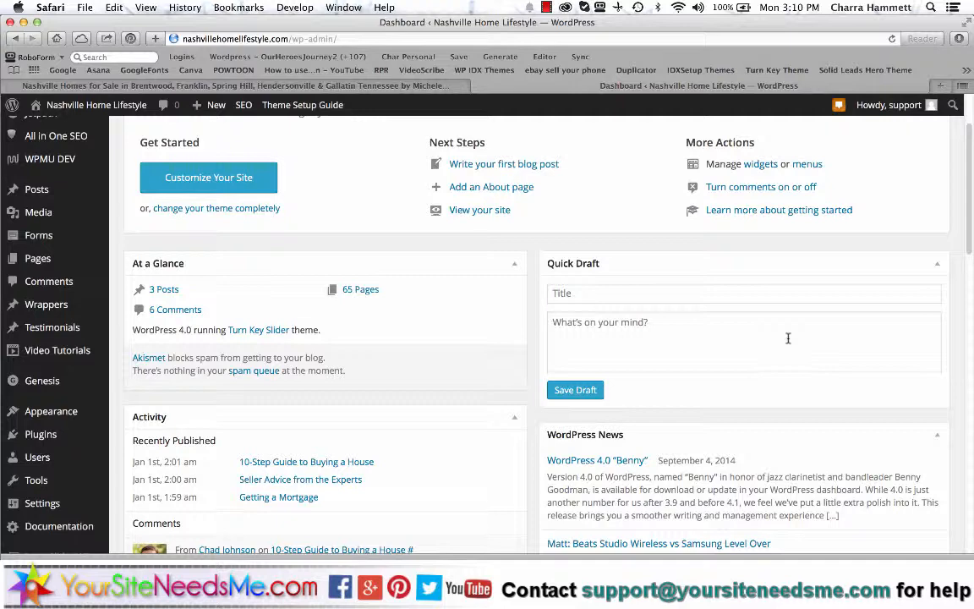
scroll(600, 494, "down", 2)
scroll(600, 498, "down", 15)
scroll(600, 499, "down", 10)
scroll(600, 499, "up", 15)
scroll(600, 499, "up", 15)
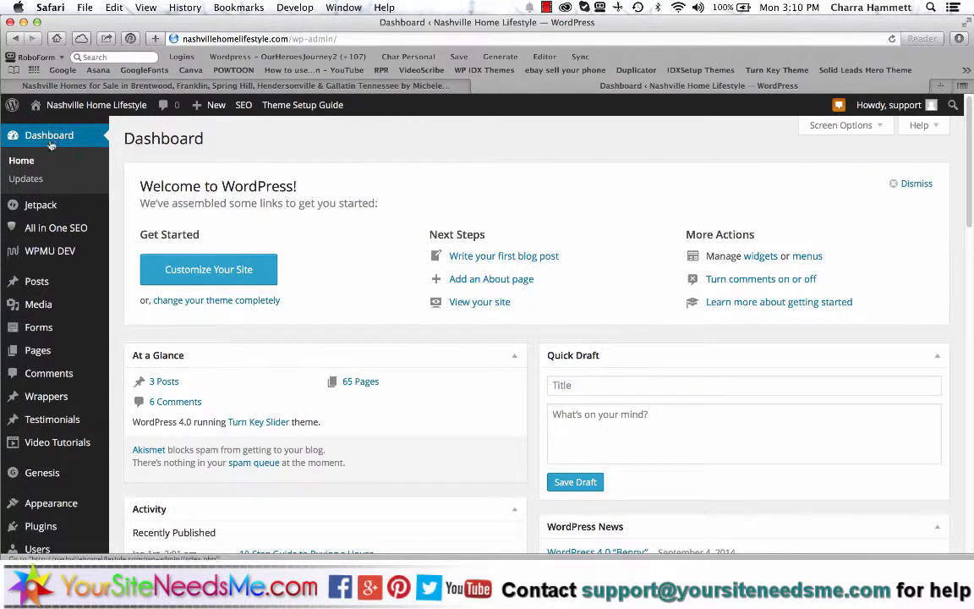
mouse_move(60, 474)
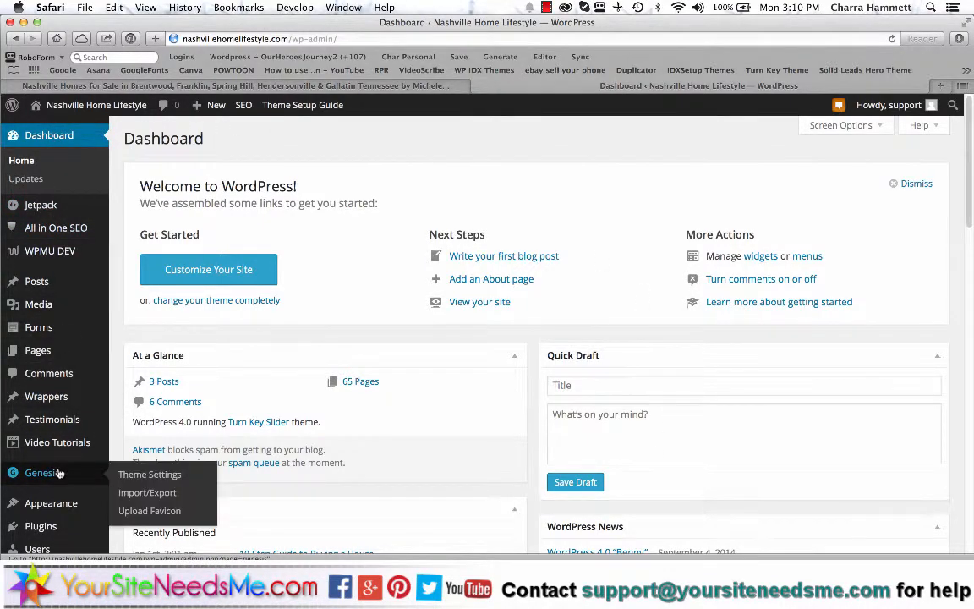
scroll(59, 473, "down", 10)
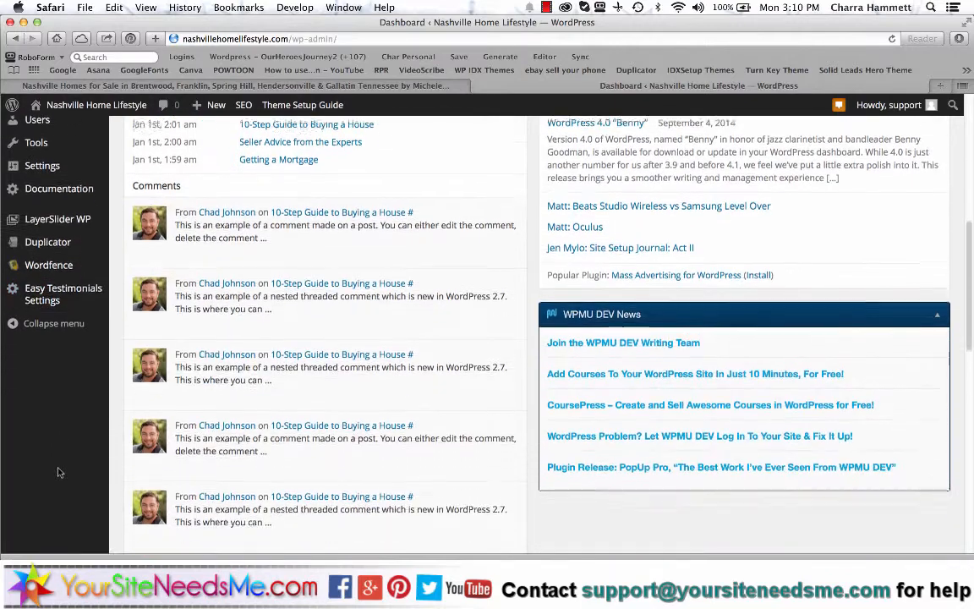
scroll(59, 474, "up", 5)
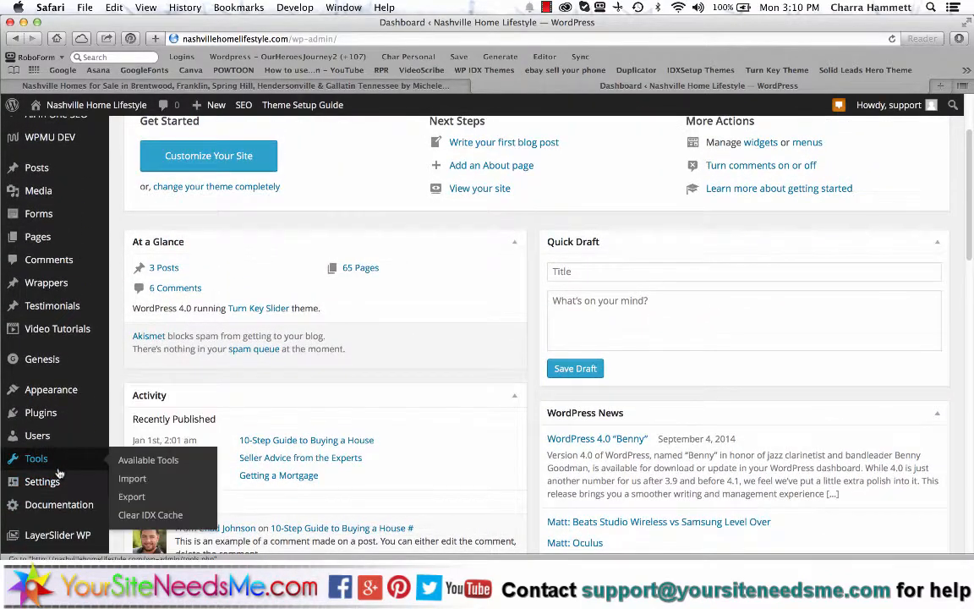
scroll(59, 473, "up", 3)
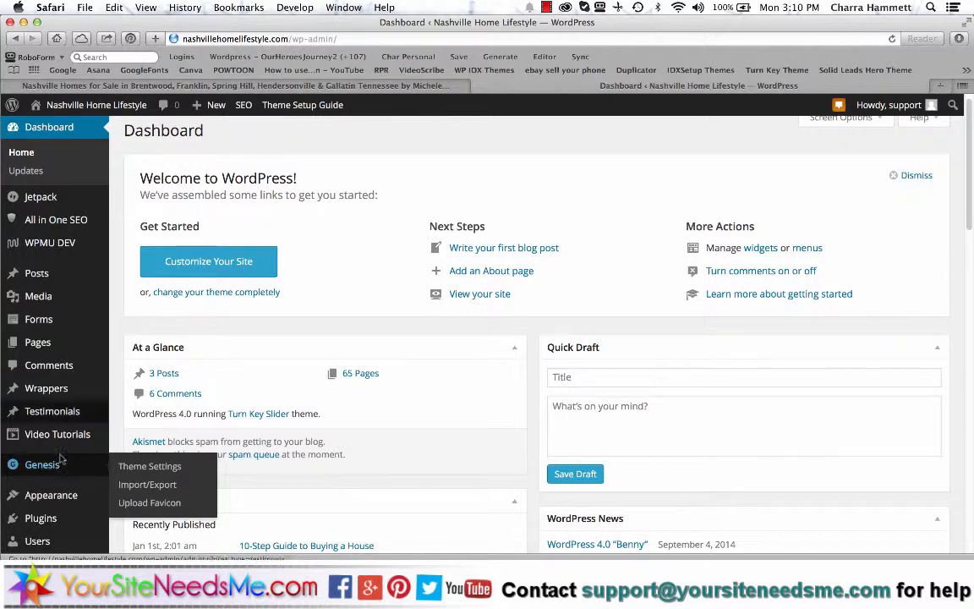
mouse_move(94, 220)
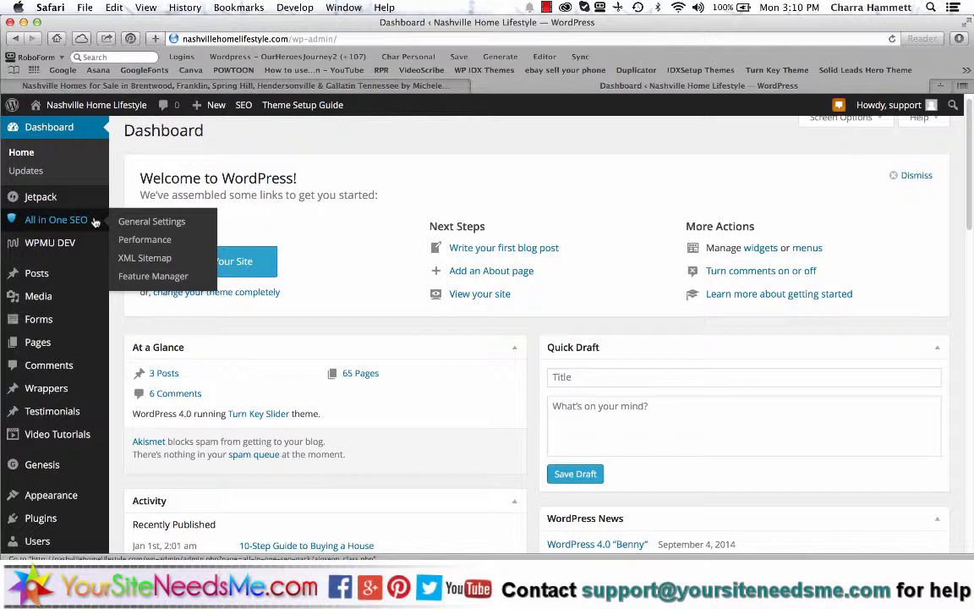
- View the Posts and Pages lists, then return to the live homepage tab
left_click(37, 275)
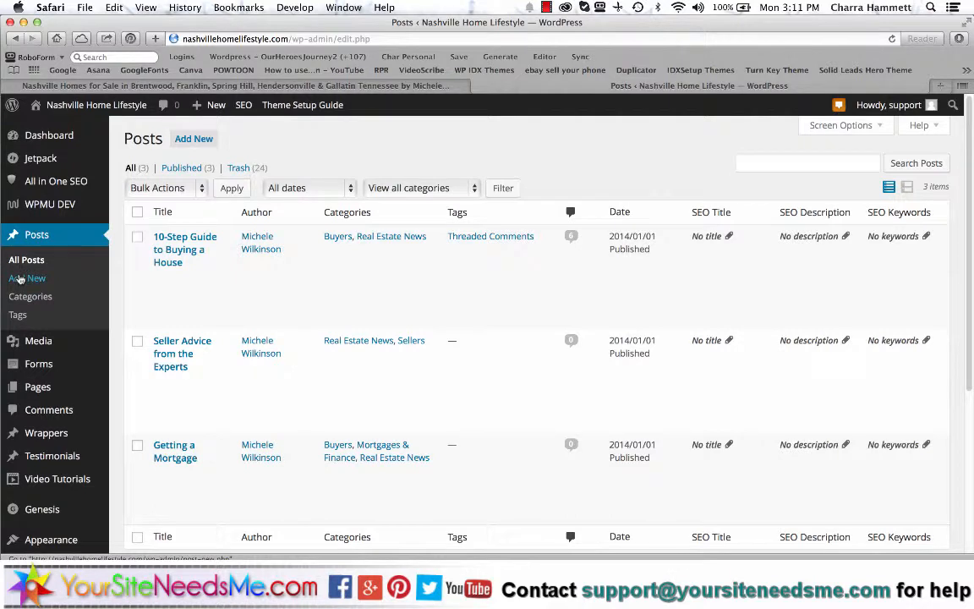
left_click(32, 387)
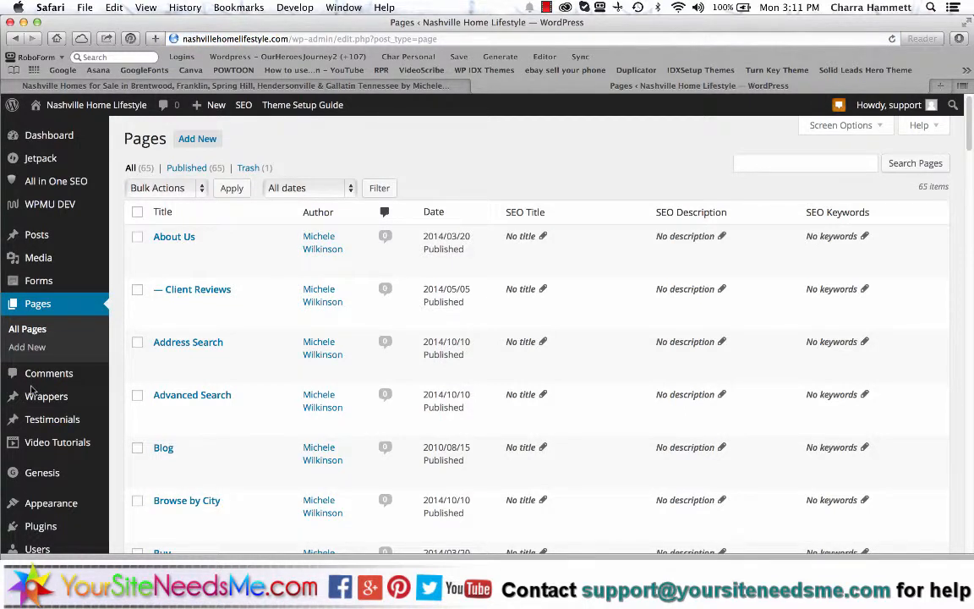
left_click(304, 85)
mouse_move(390, 167)
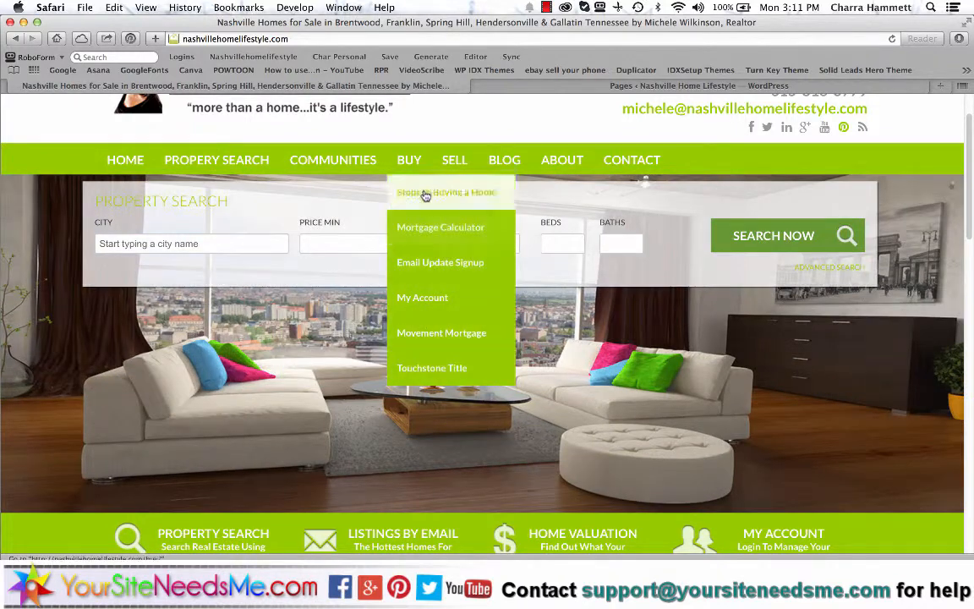
- Open the live site's blog page and scroll through it
mouse_move(469, 181)
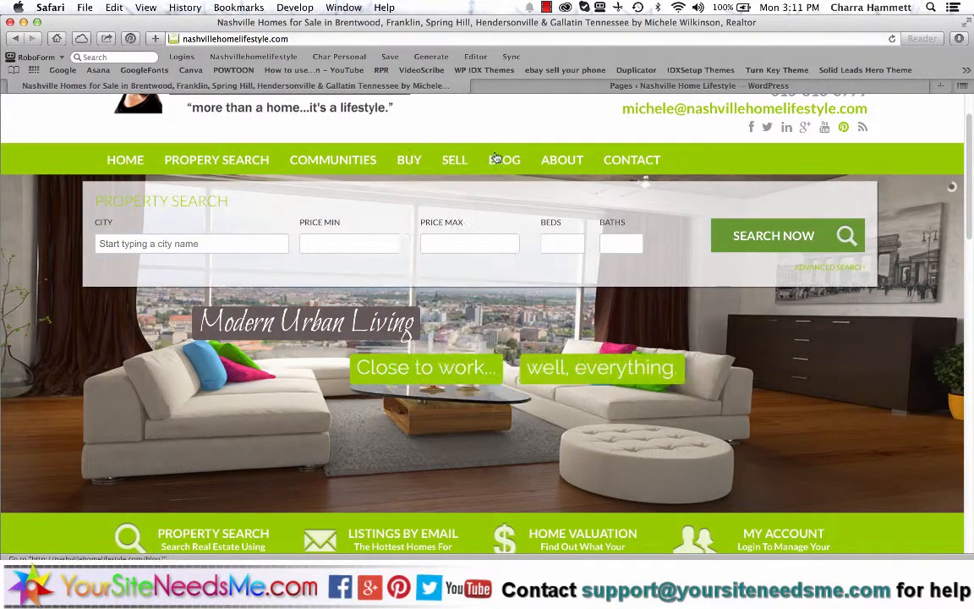
mouse_move(455, 160)
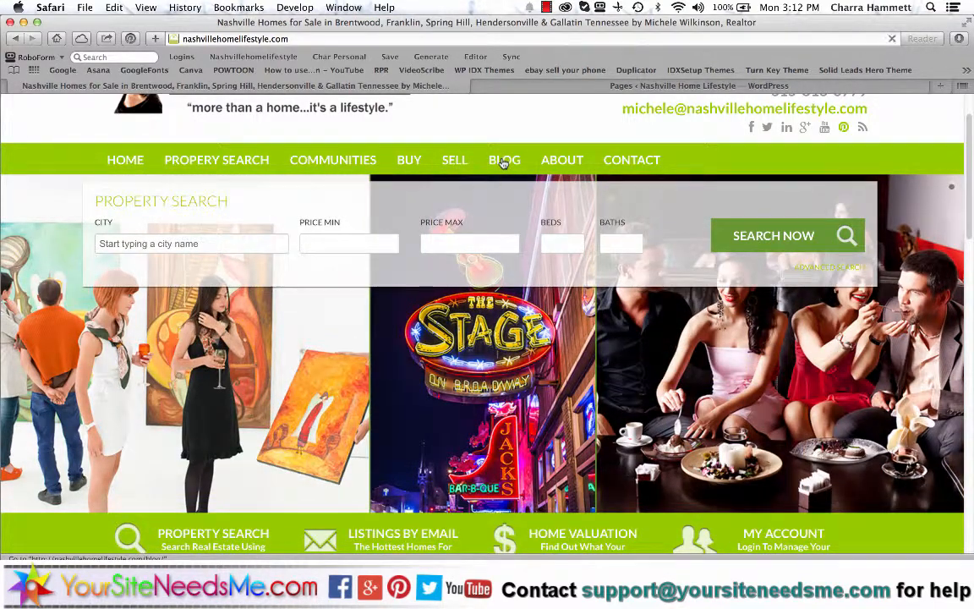
left_click(504, 162)
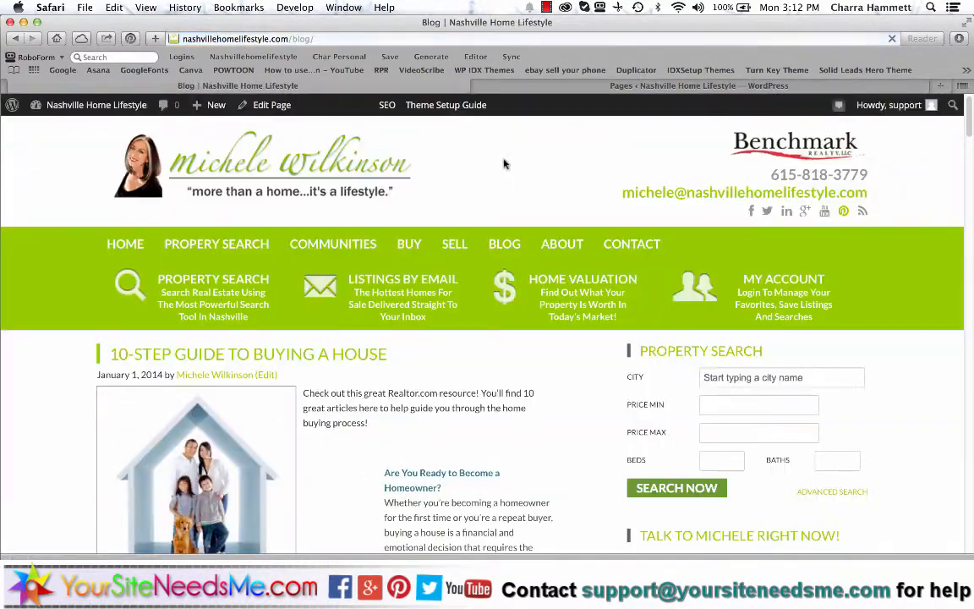
mouse_move(409, 243)
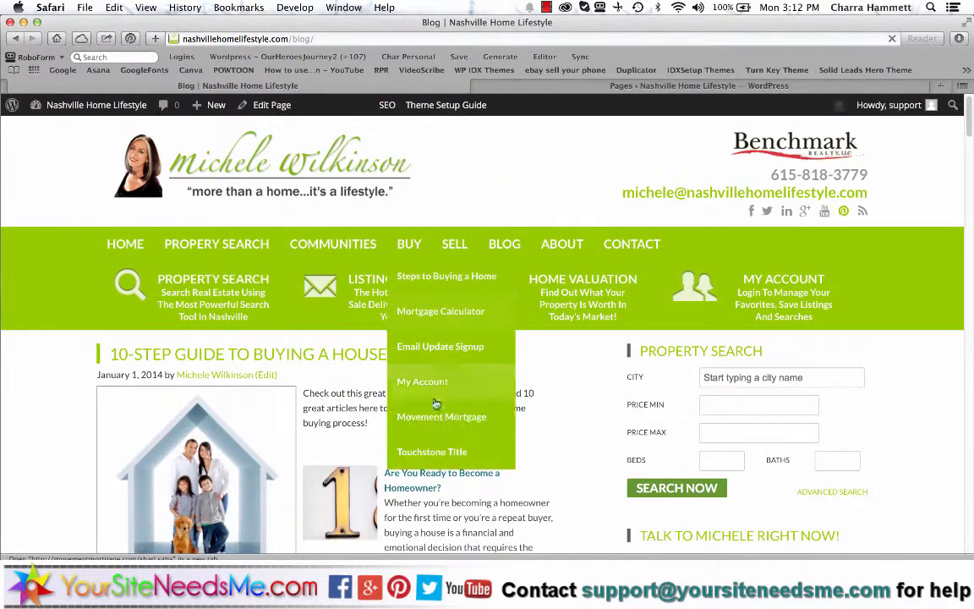
scroll(431, 412, "down", 20)
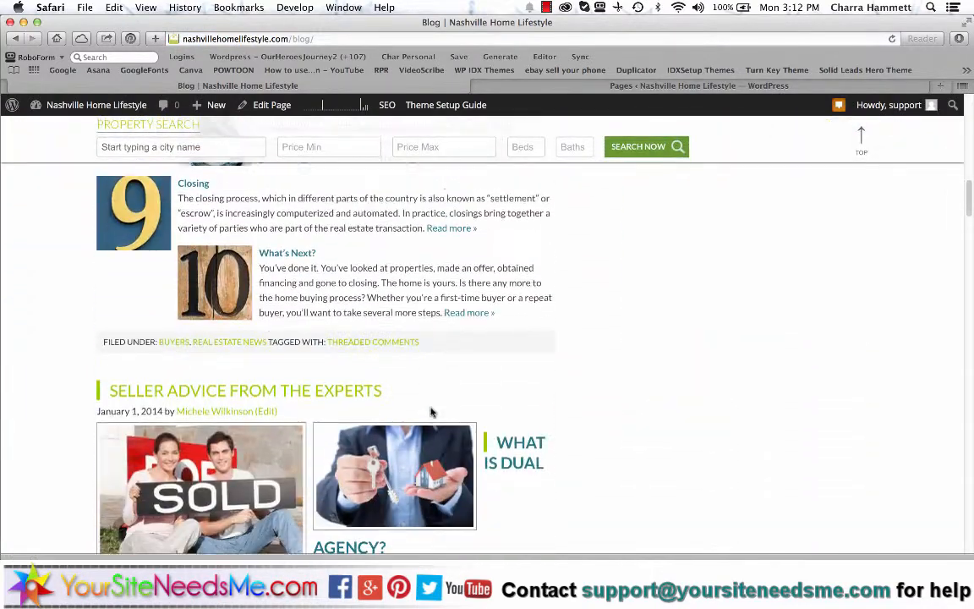
scroll(432, 412, "down", 10)
scroll(432, 413, "up", 7)
scroll(432, 413, "up", 20)
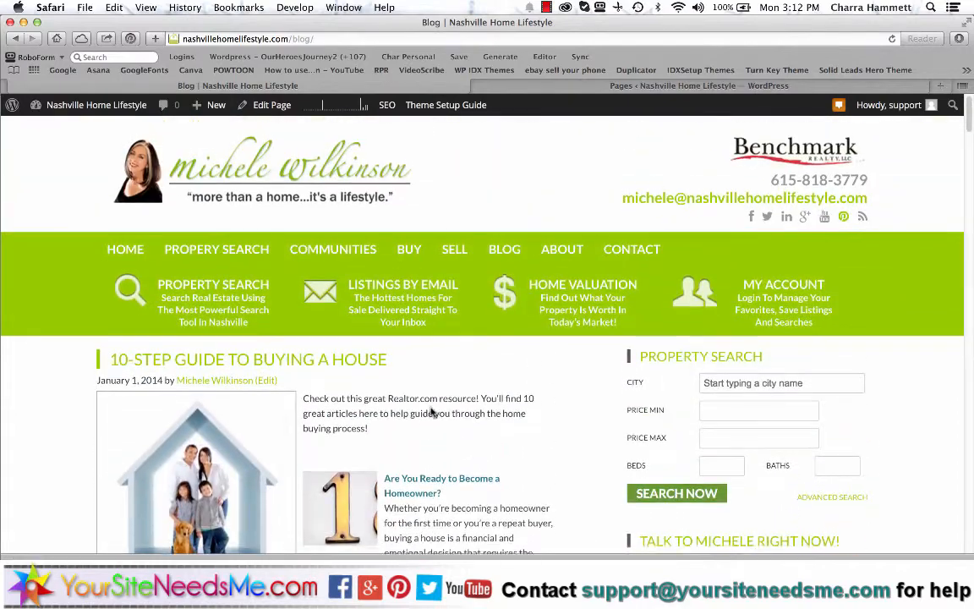
mouse_move(399, 276)
- Return to the home page and scroll to the footer's contact, property search and news sections
left_click(110, 242)
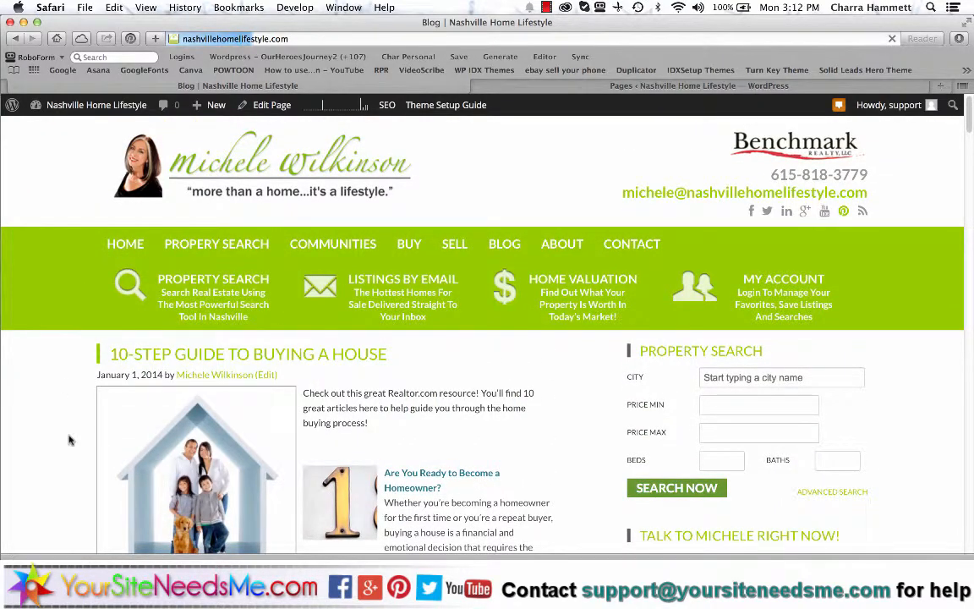
scroll(70, 440, "down", 15)
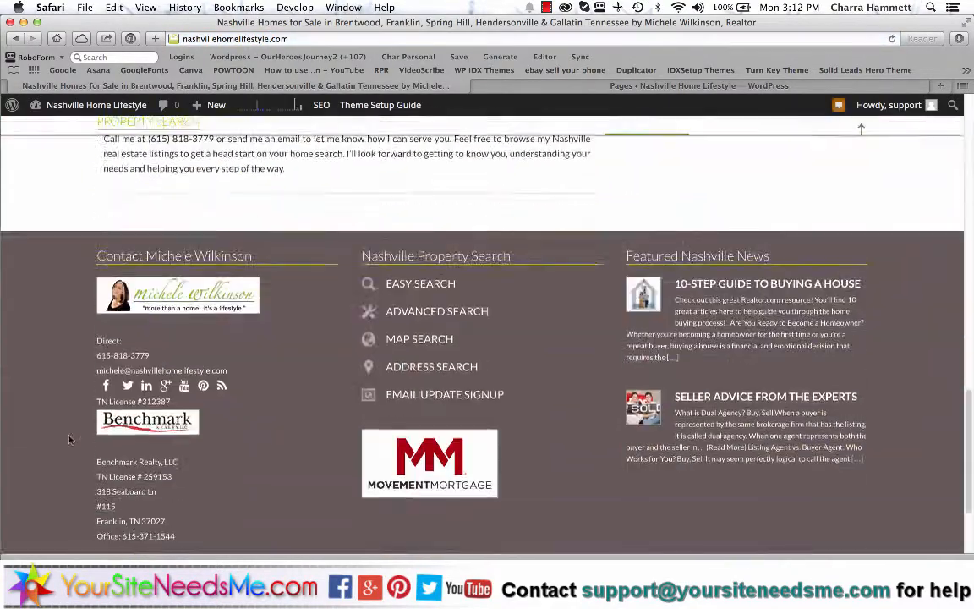
scroll(70, 440, "up", 5)
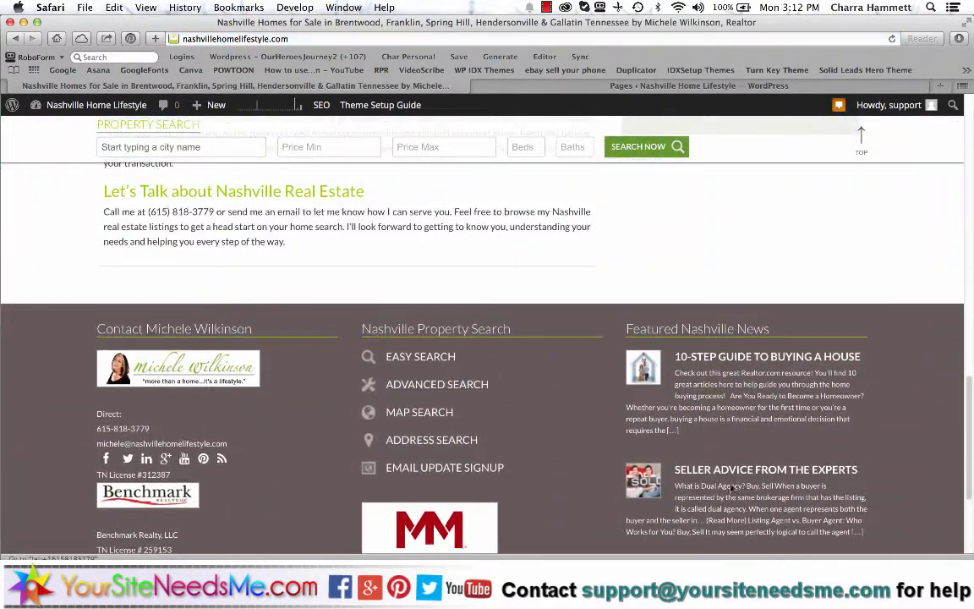
scroll(809, 484, "down", 2)
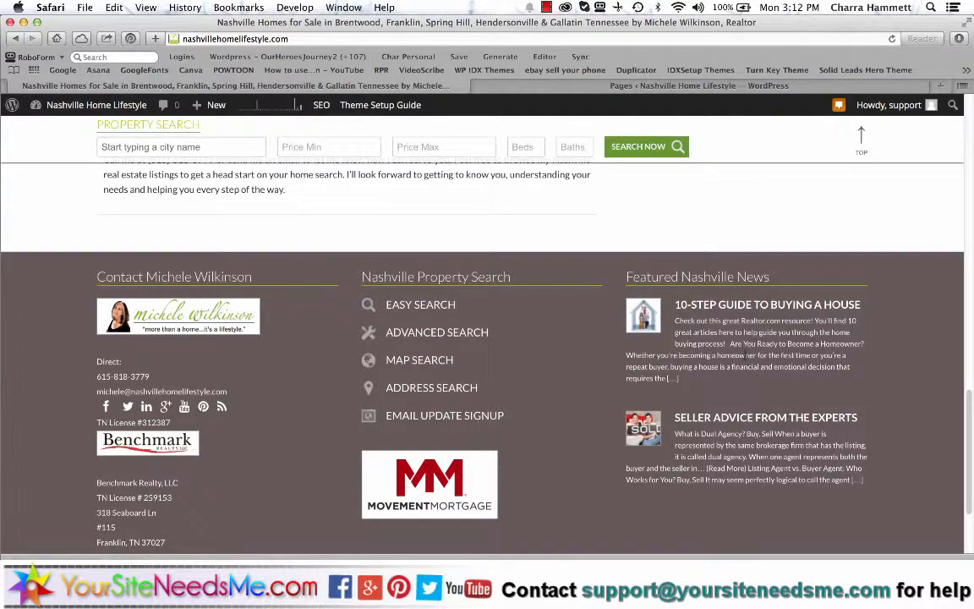
scroll(745, 354, "up", 15)
- Back in the admin, browse the Video Tutorials on dashboard, posts, pages, images and settings
left_click(686, 87)
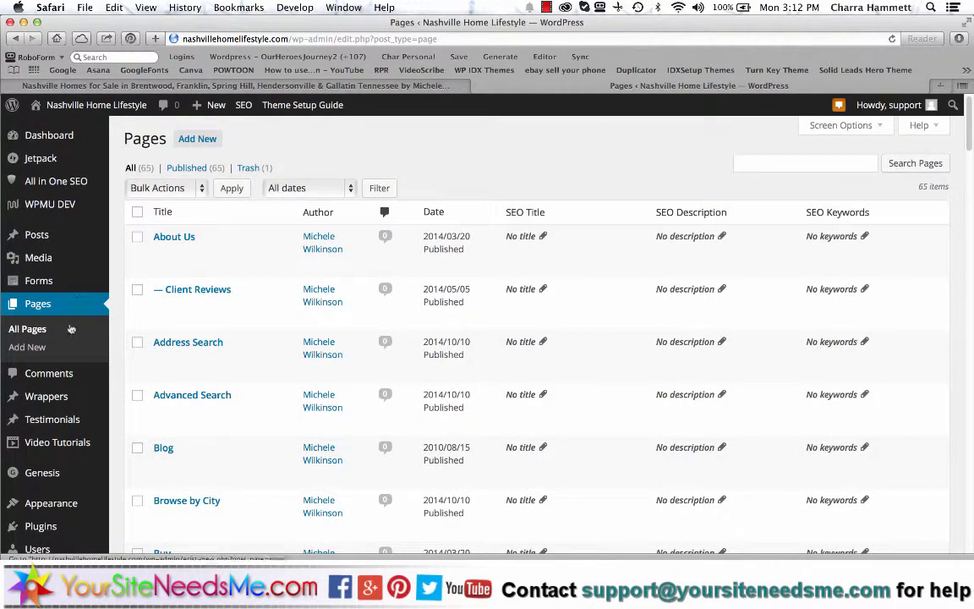
scroll(64, 338, "down", 4)
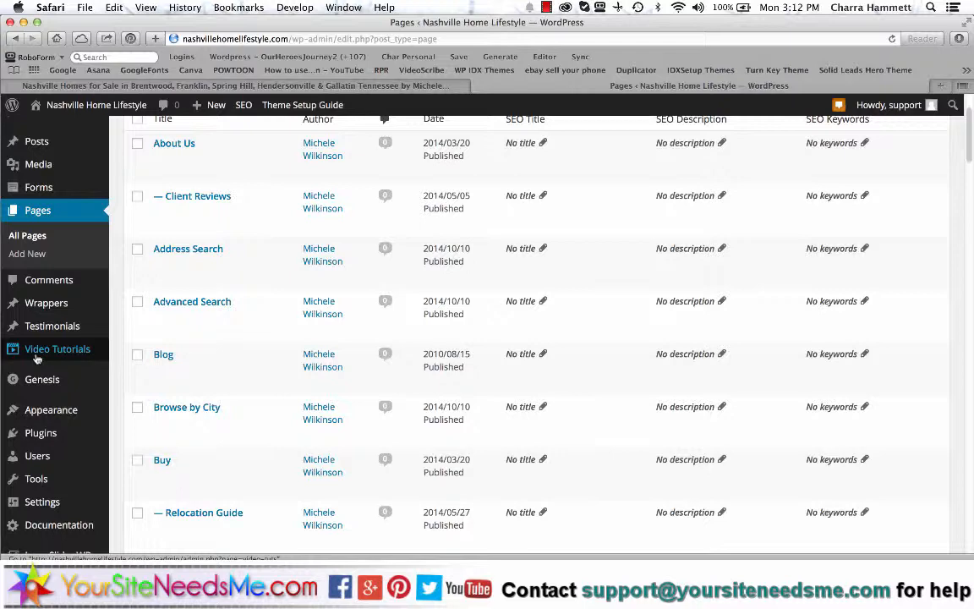
left_click(36, 355)
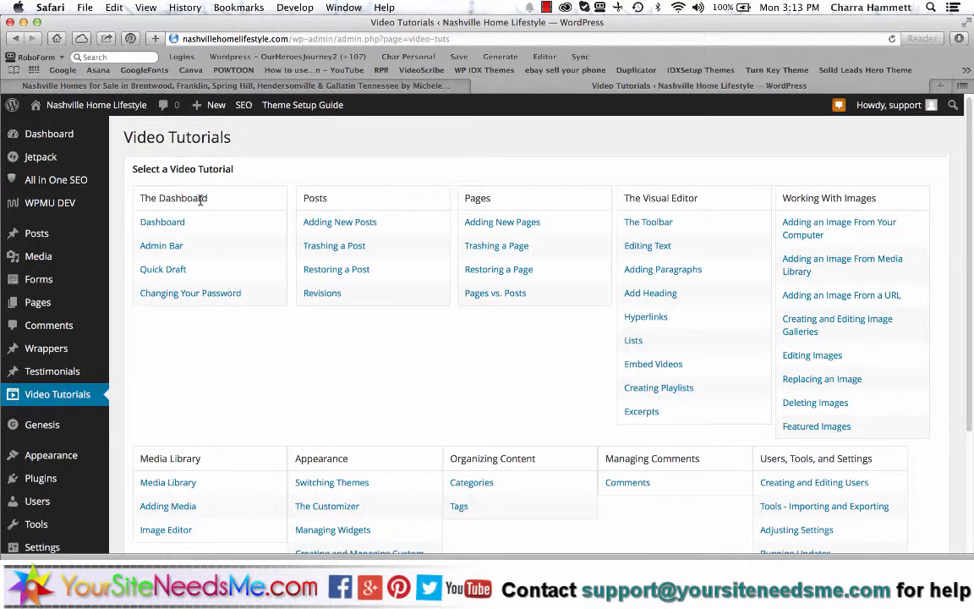
scroll(391, 342, "down", 3)
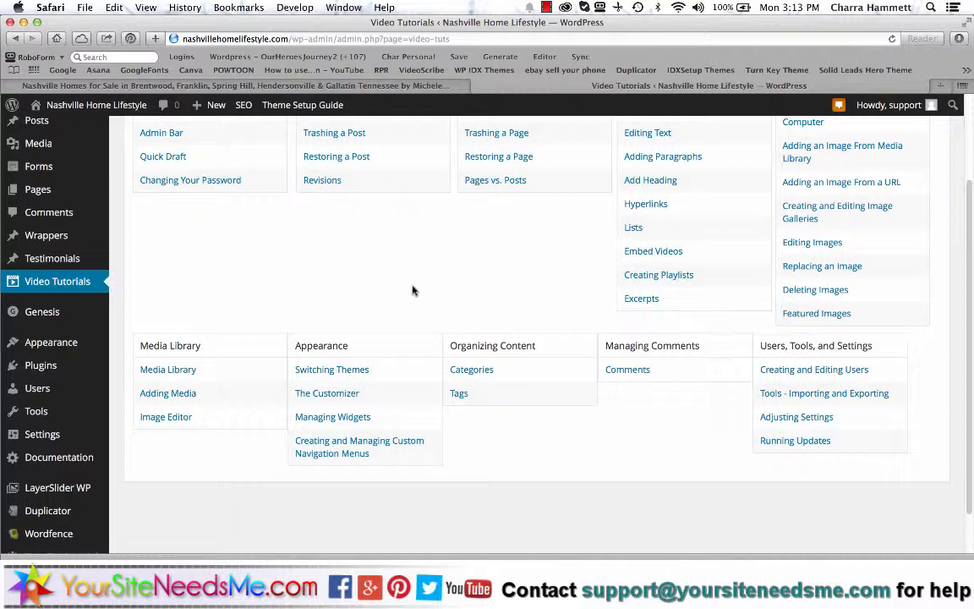
scroll(412, 290, "up", 3)
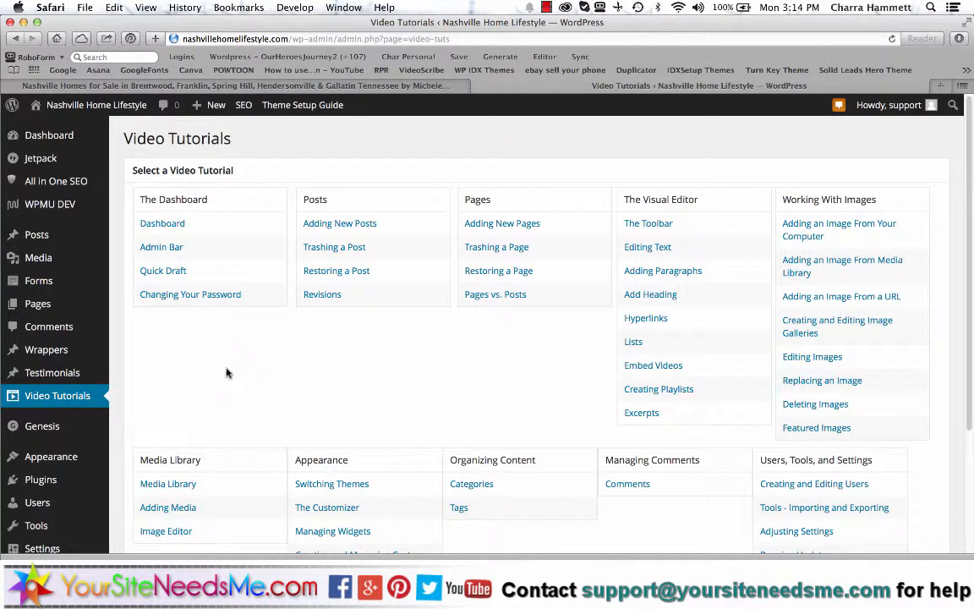
scroll(227, 373, "down", 5)
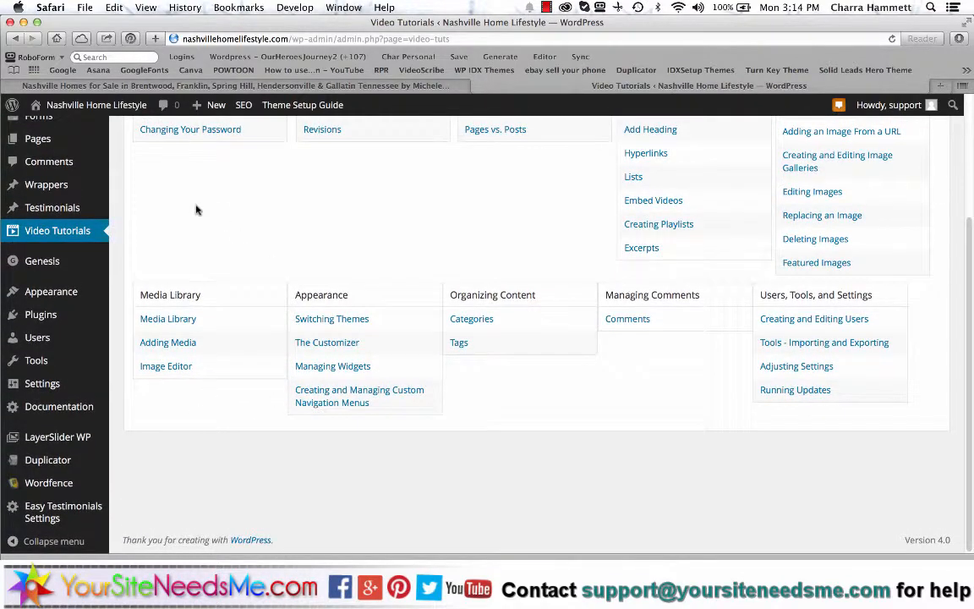
scroll(195, 210, "up", 2)
- Open Users, then scroll through the profile's Name, Contact Info and password sections
left_click(38, 398)
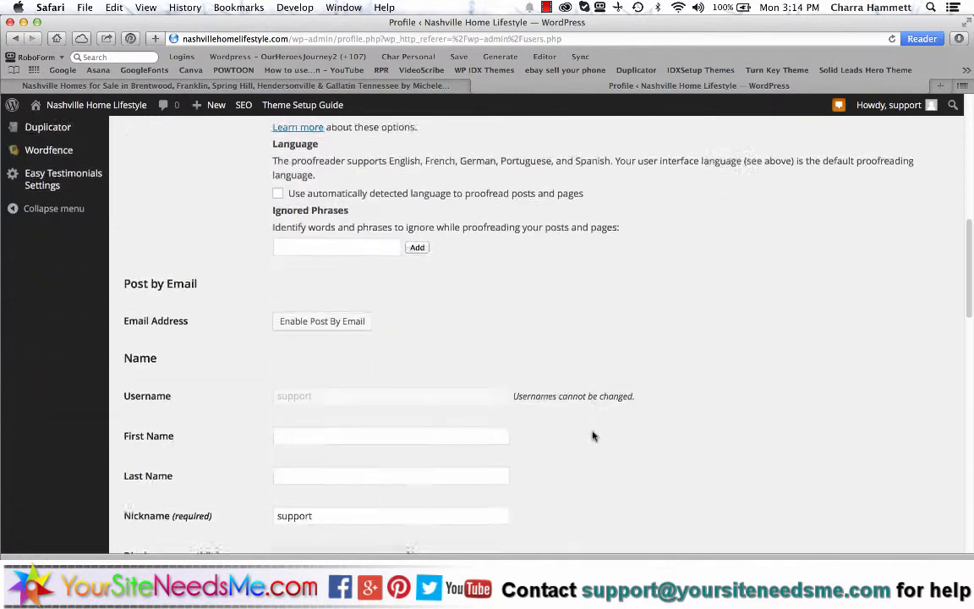
scroll(591, 431, "down", 10)
scroll(591, 431, "down", 5)
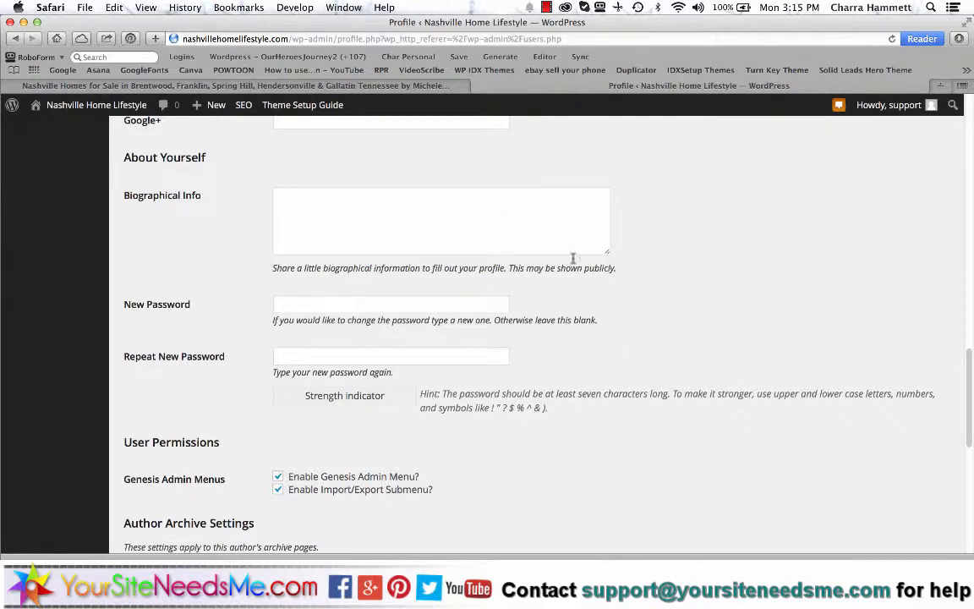
scroll(423, 366, "up", 5)
scroll(423, 366, "up", 2)
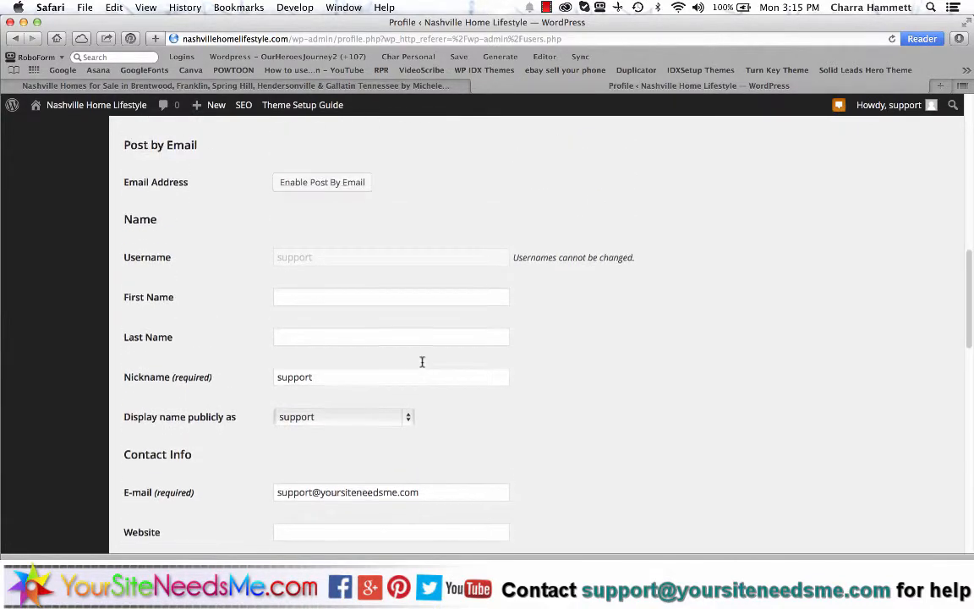
scroll(412, 257, "up", 3)
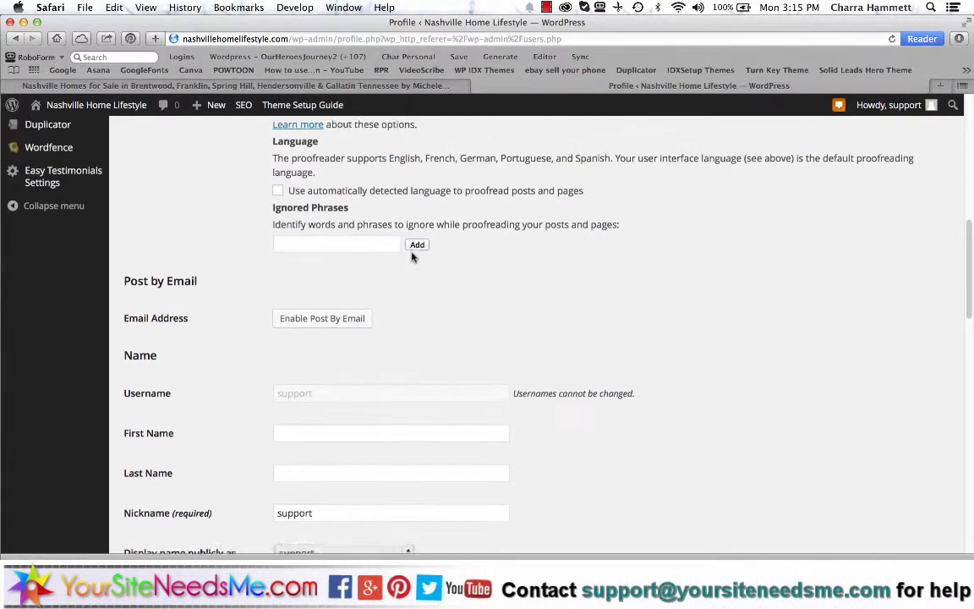
scroll(413, 255, "down", 4)
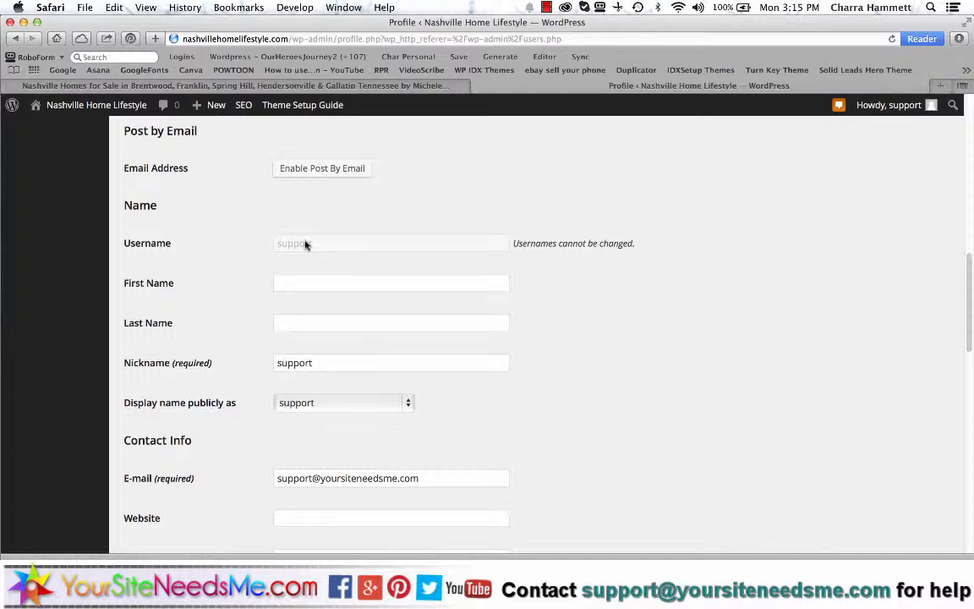
scroll(620, 354, "down", 5)
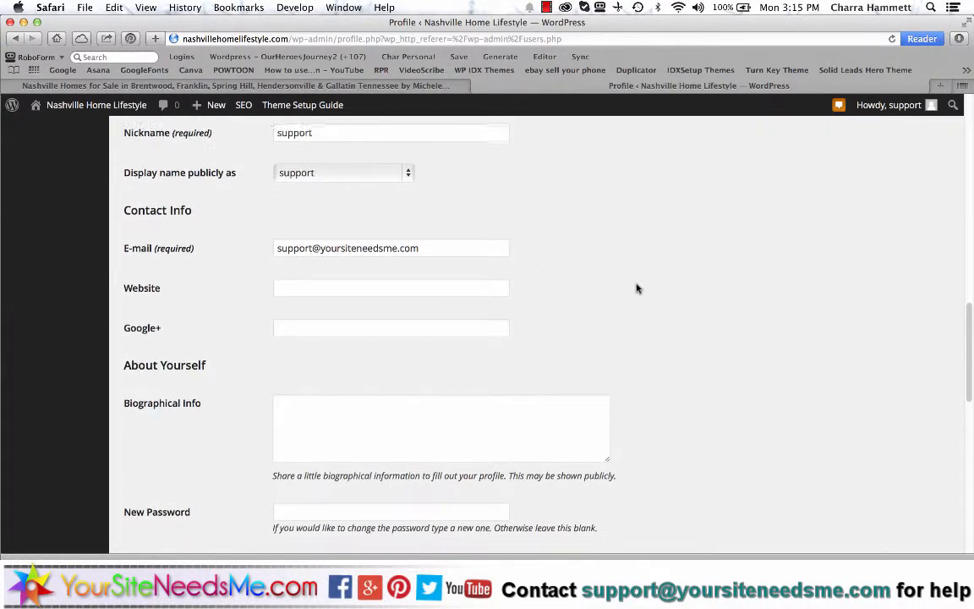
scroll(636, 287, "up", 4)
scroll(589, 519, "down", 11)
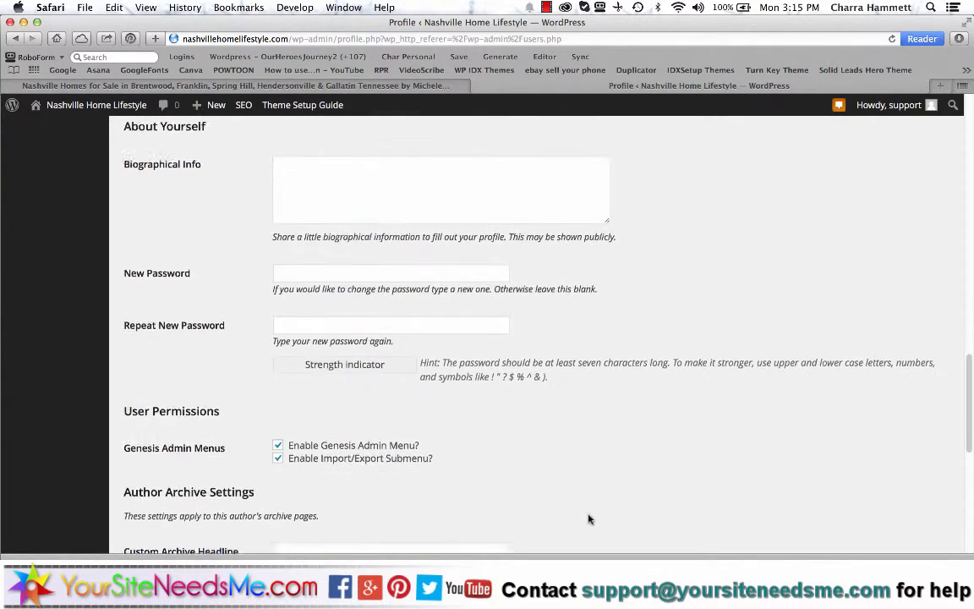
scroll(589, 519, "down", 9)
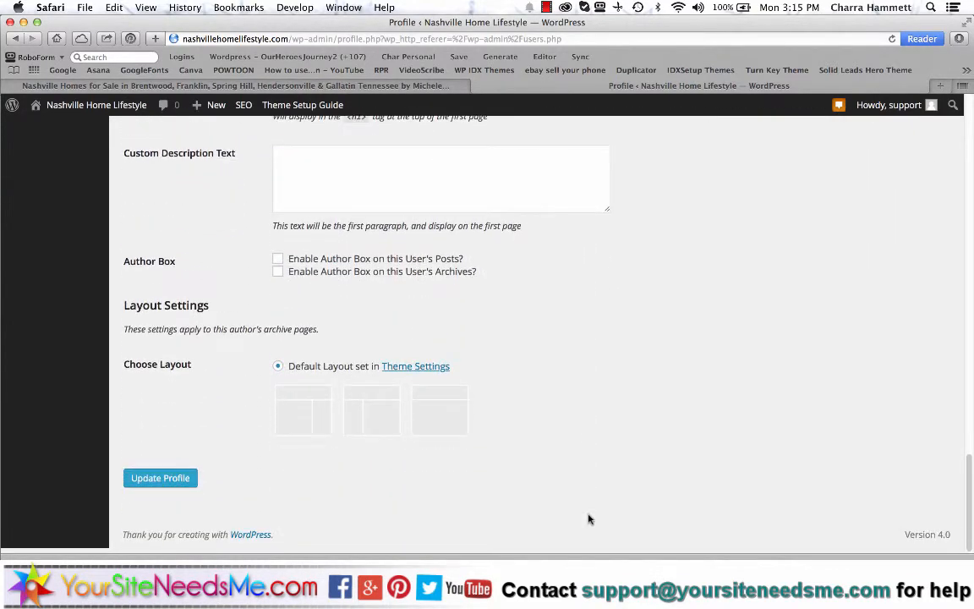
scroll(589, 519, "up", 20)
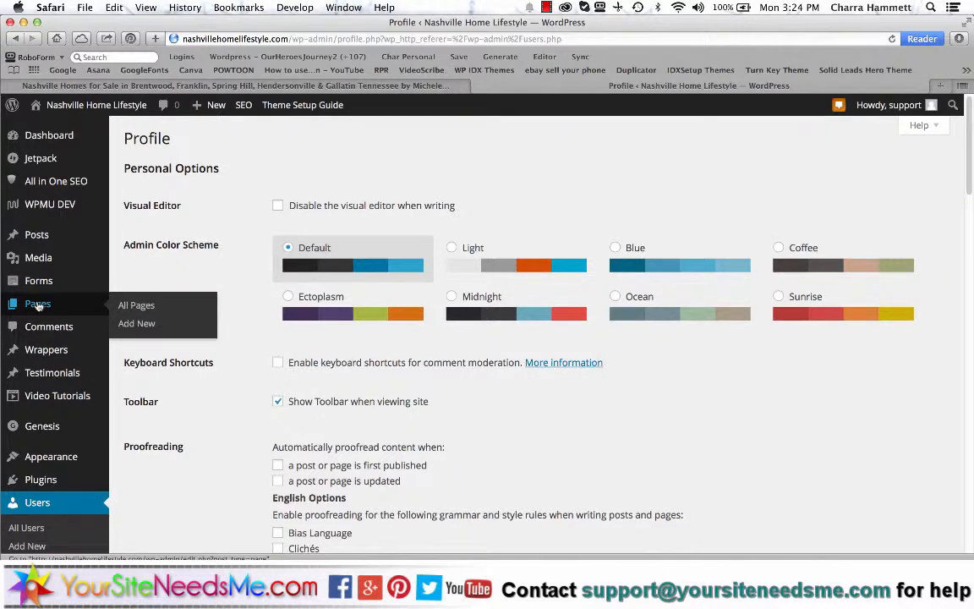
- Start a new page via Pages > Add New and reveal the second toolbar row
left_click(38, 303)
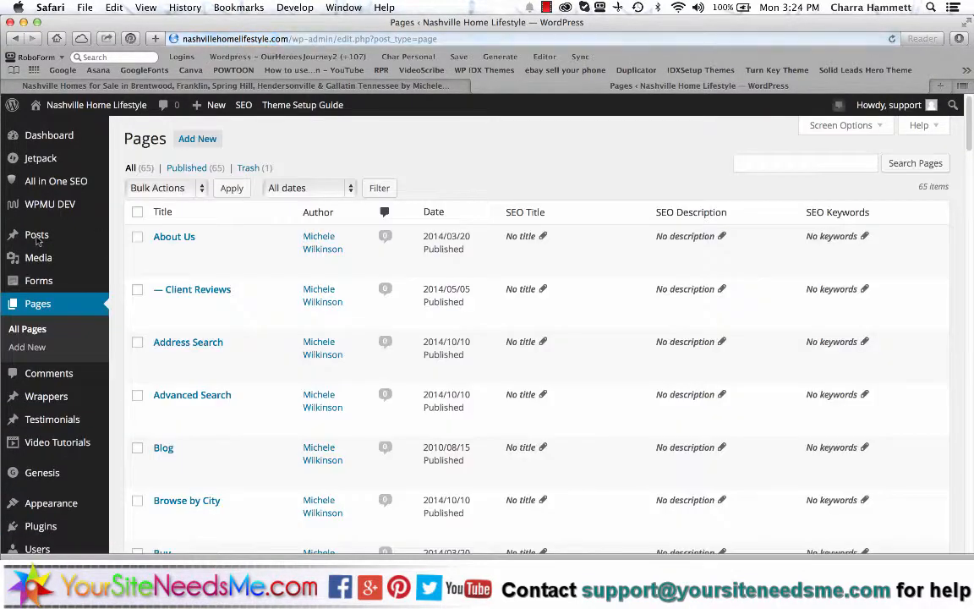
left_click(196, 141)
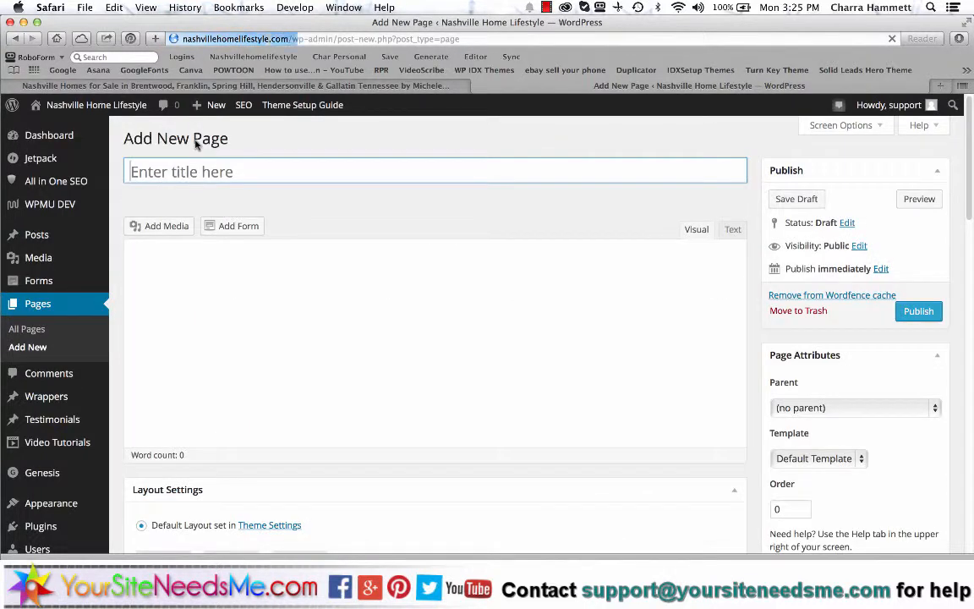
left_click(440, 251)
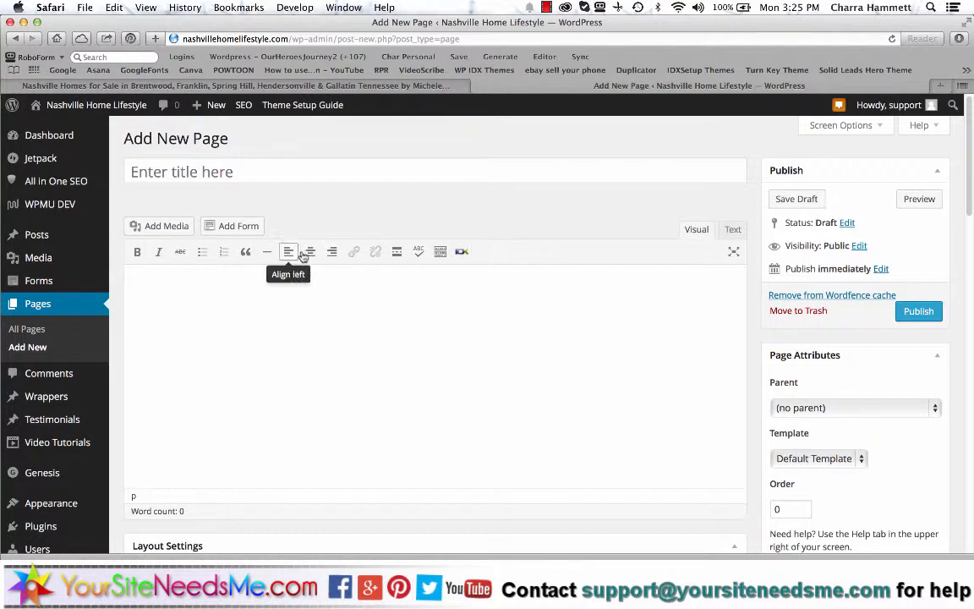
left_click(440, 252)
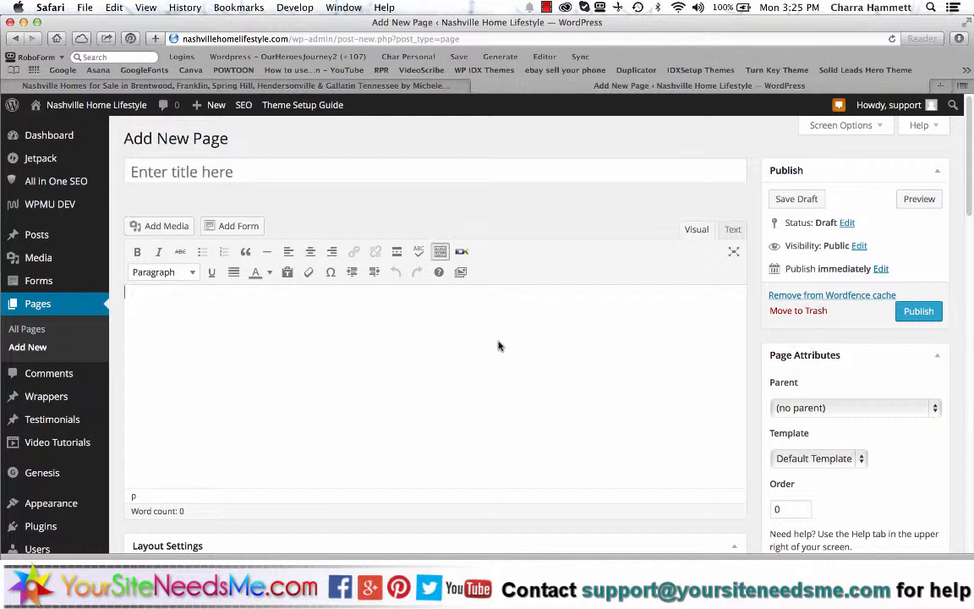
- Type 'Nashville Real Estate' and an example paragraph beginning 'This is a page about Nashville.'
type("Nashville Real Estate")
key("Return")
type("This is ")
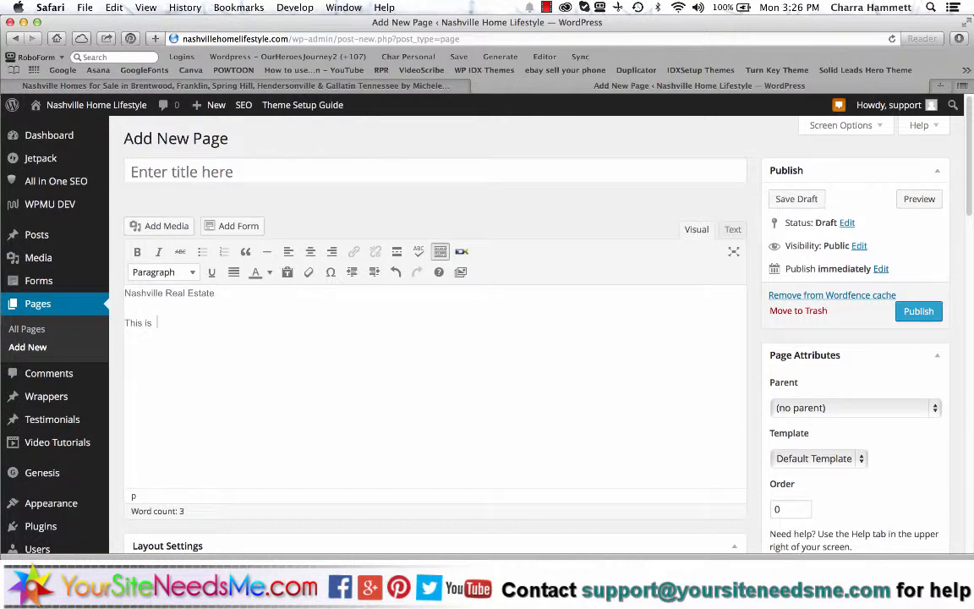
type("a page about Nashville. I am")
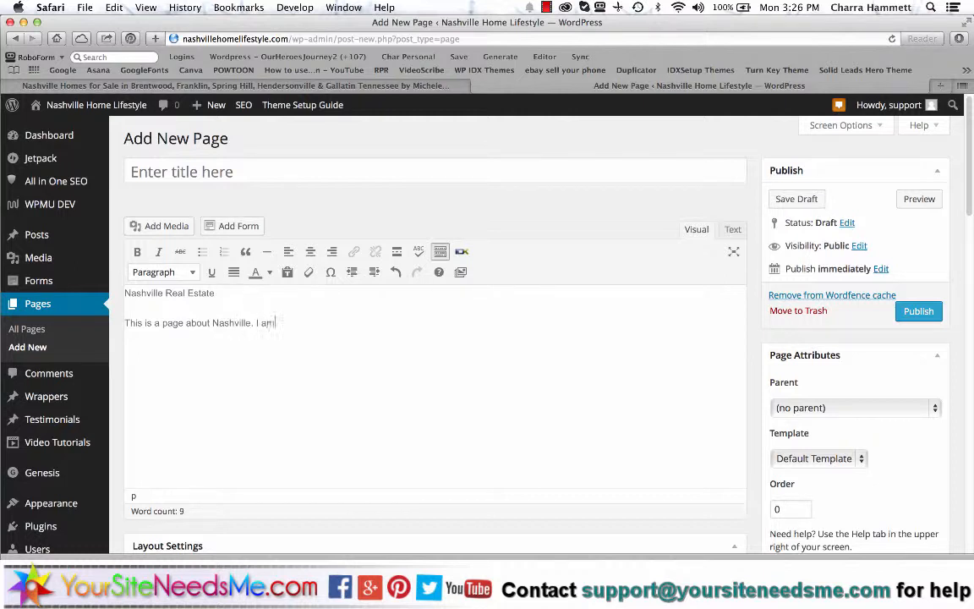
type(" writing it as an example, so you can")
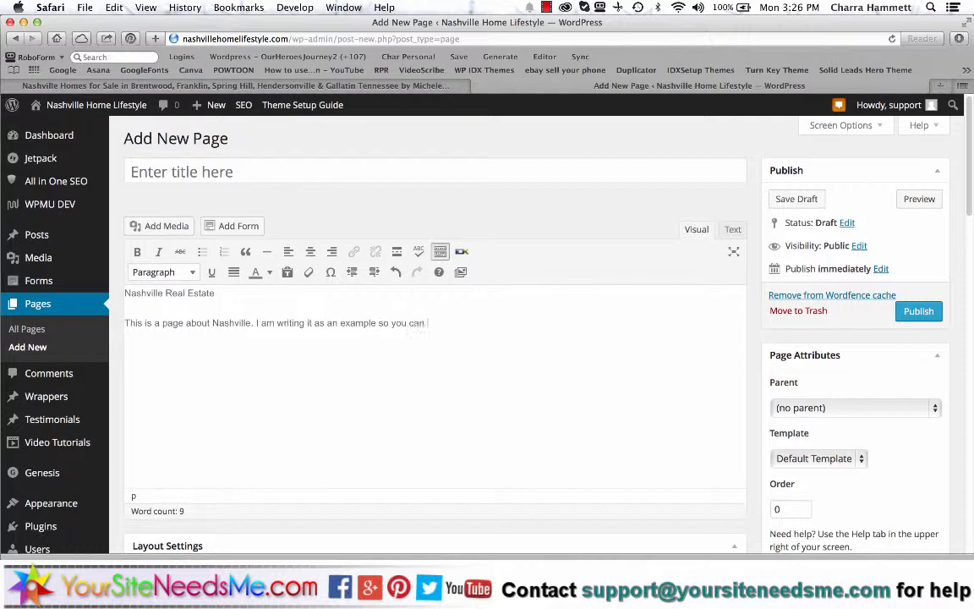
type(" see what it will look like for real.")
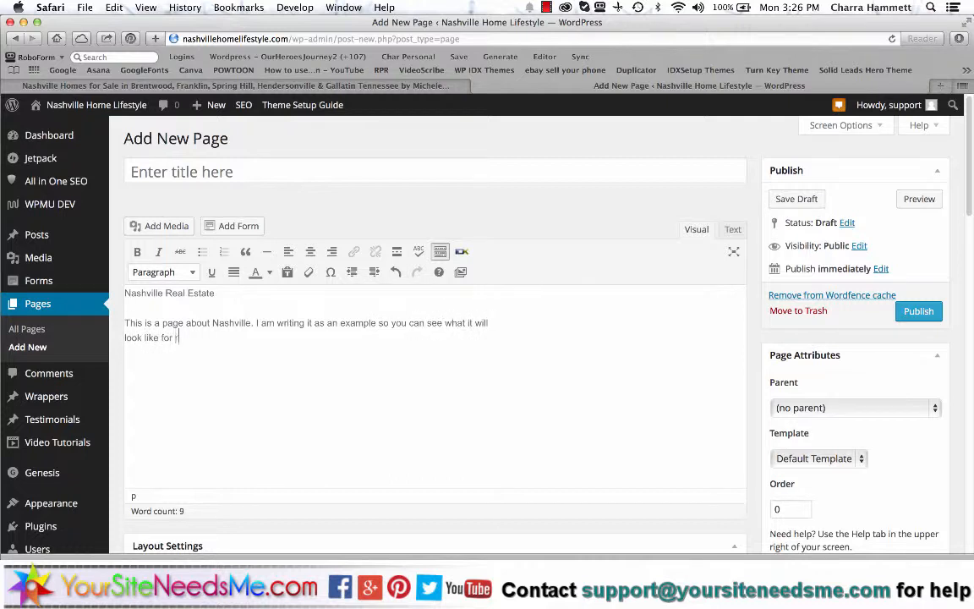
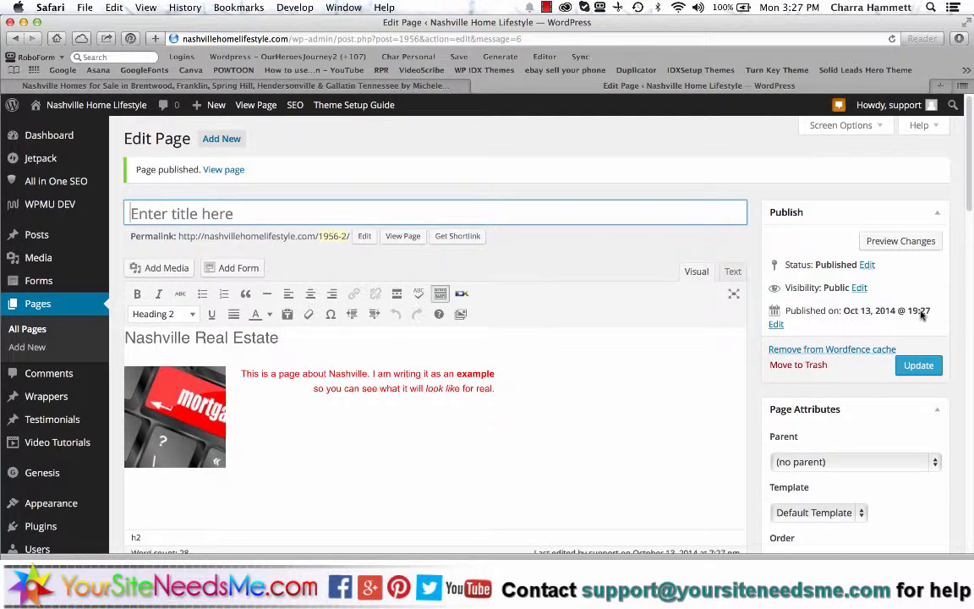
- Scroll down the Some Page editor to review its heading, image and example text
scroll(758, 329, "down", 2)
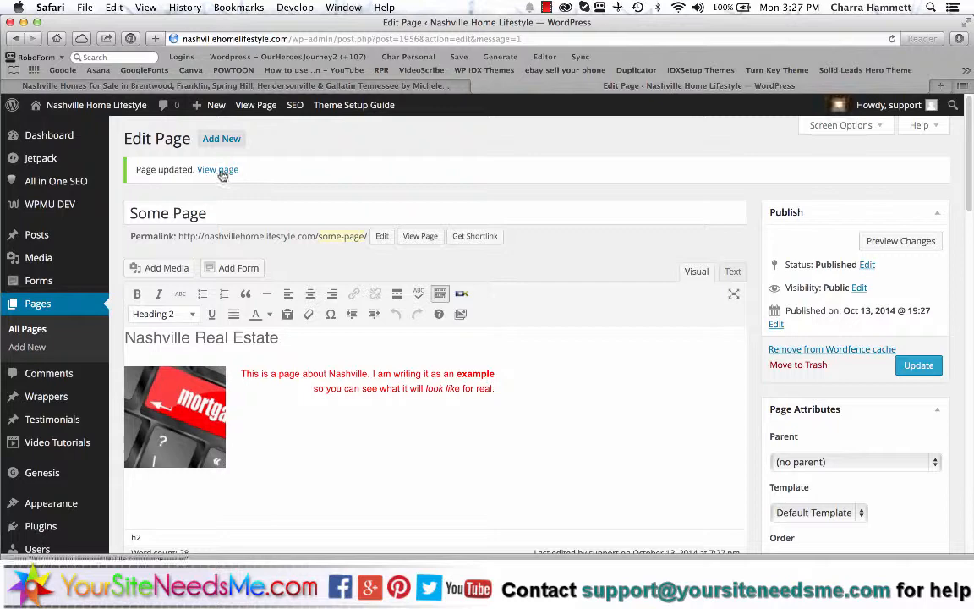
- View the published Some Page in a new tab, scroll through it, and return to Edit Page
right_click(221, 173)
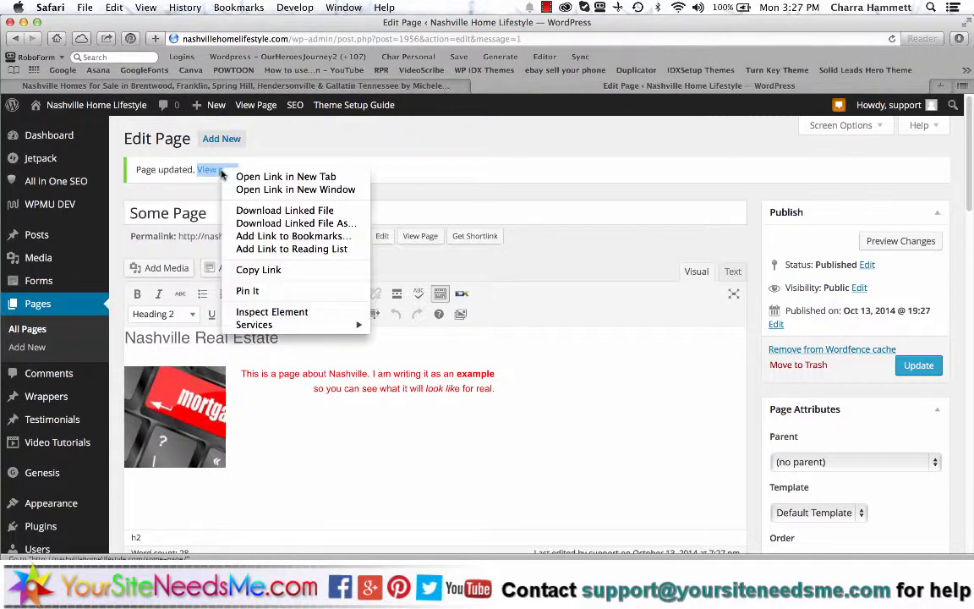
left_click(243, 176)
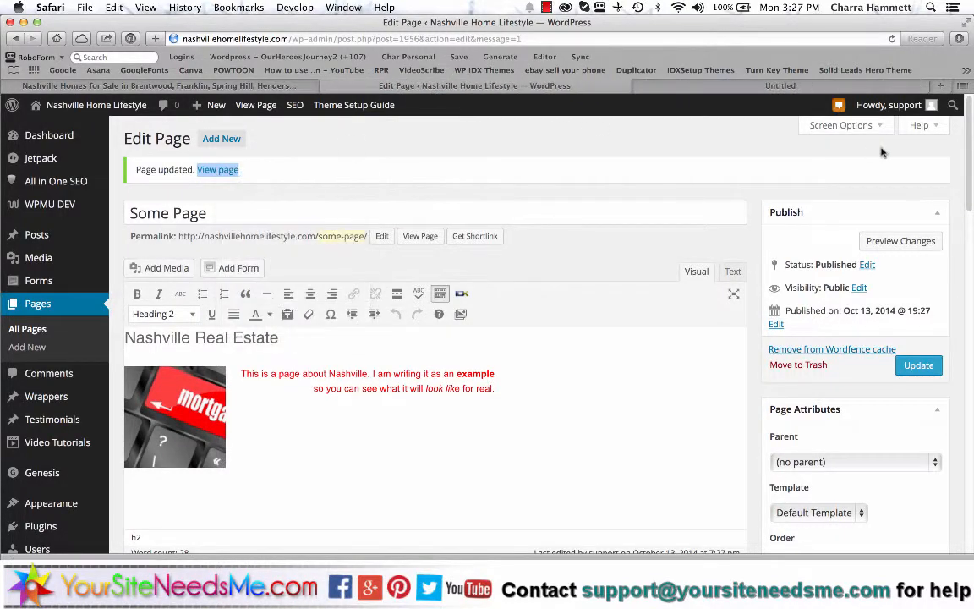
left_click(854, 87)
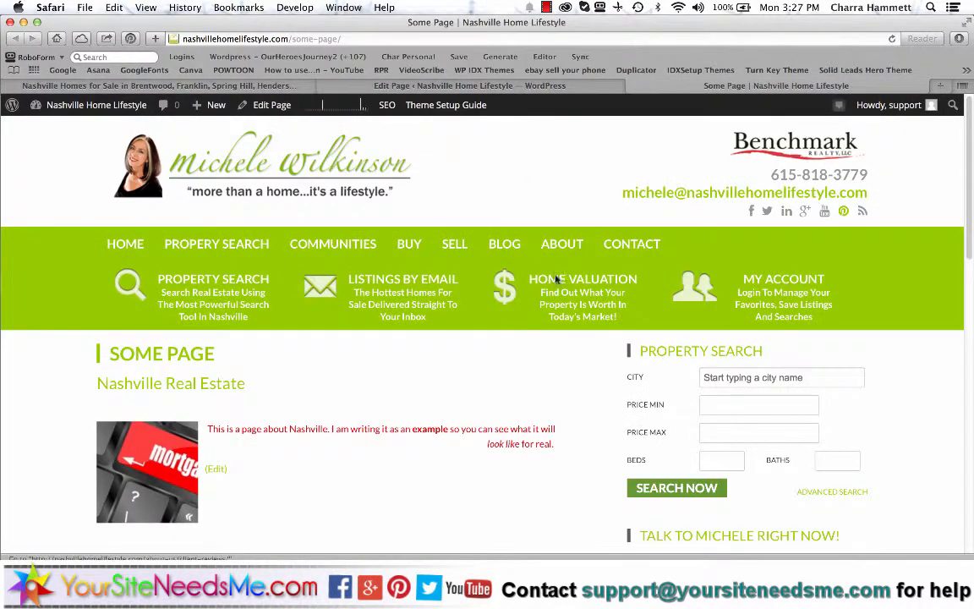
scroll(556, 373, "down", 3)
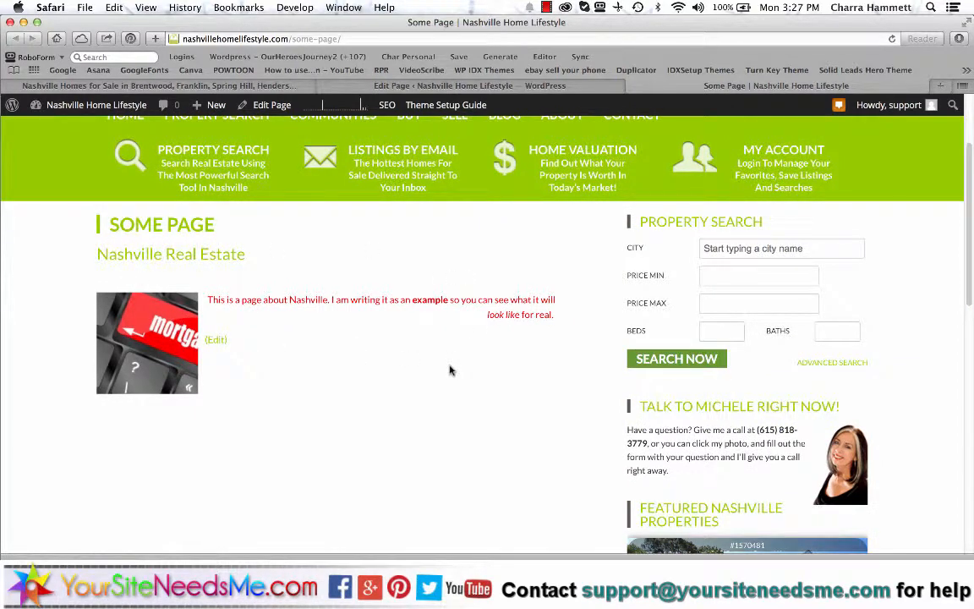
scroll(366, 164, "up", 3)
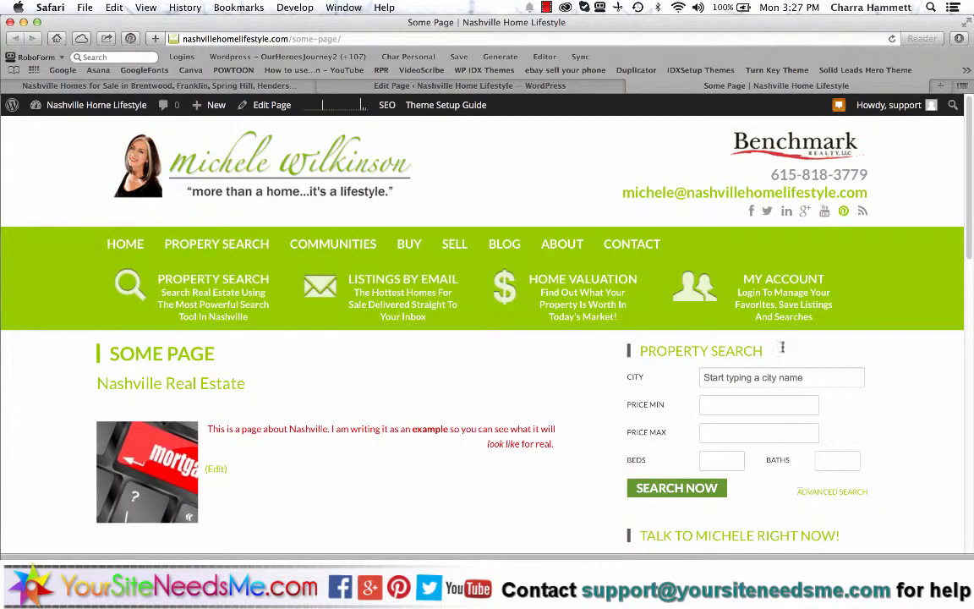
scroll(715, 378, "down", 4)
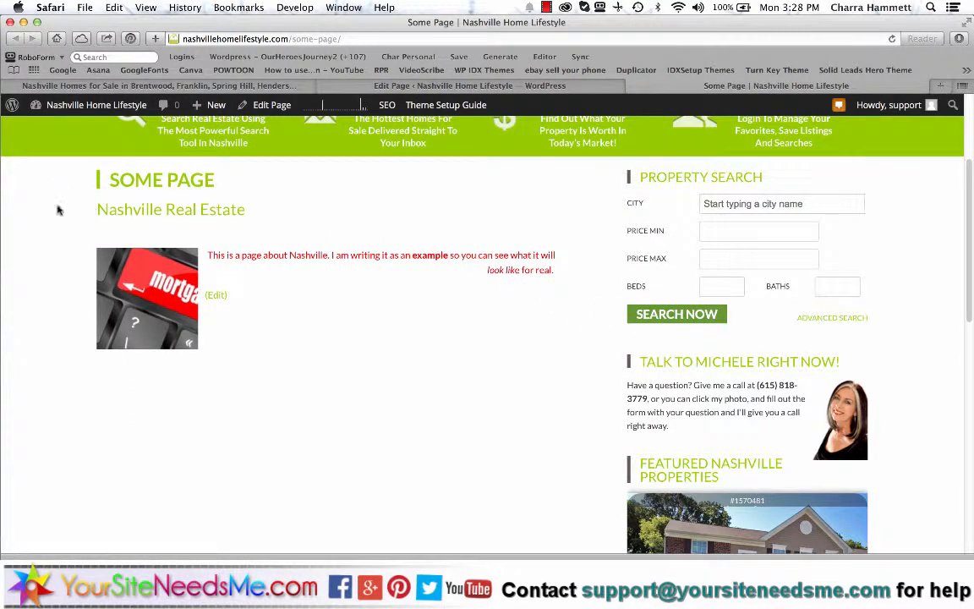
left_click(443, 85)
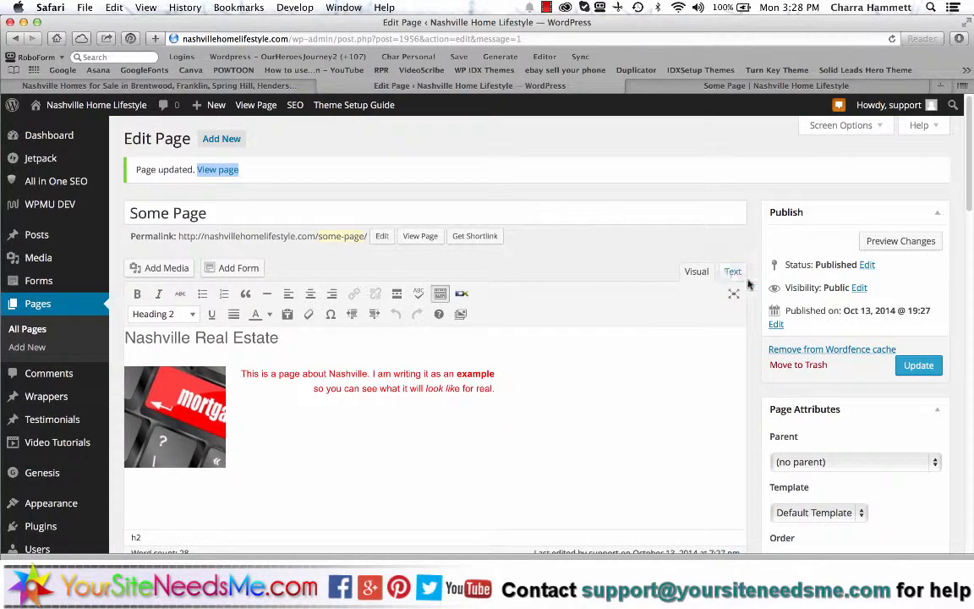
scroll(744, 367, "down", 3)
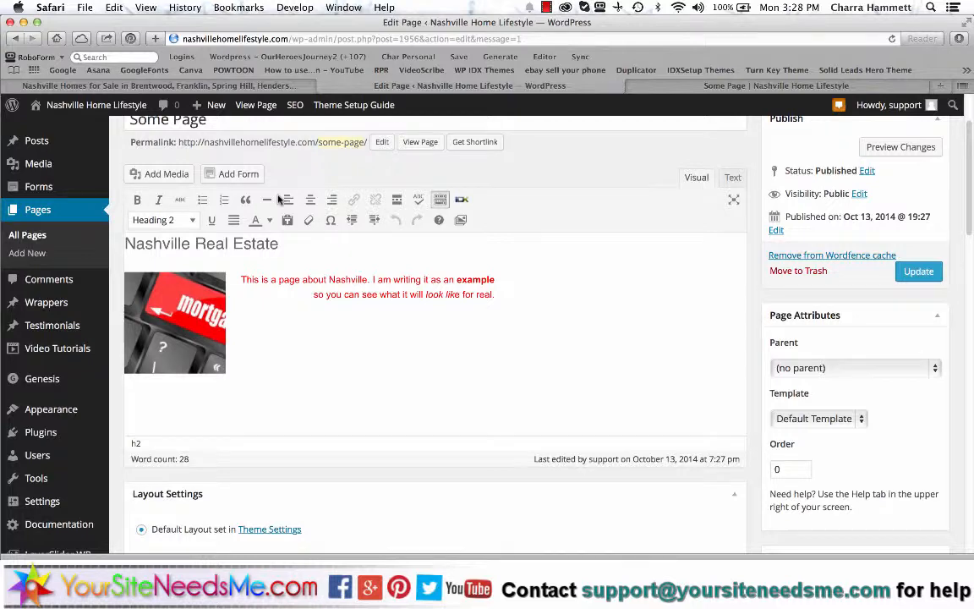
scroll(66, 389, "down", 3)
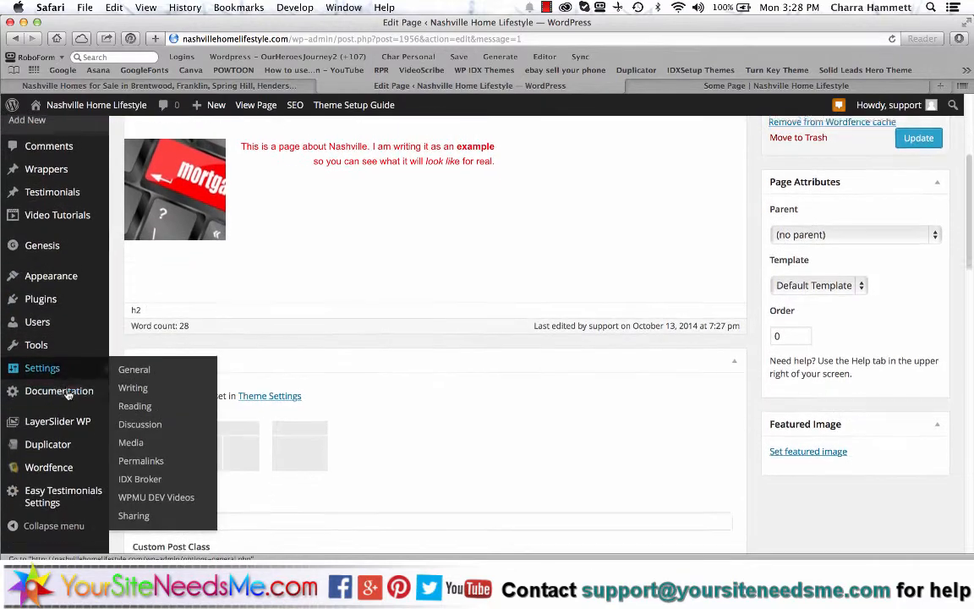
scroll(67, 394, "down", 3)
scroll(68, 394, "up", 4)
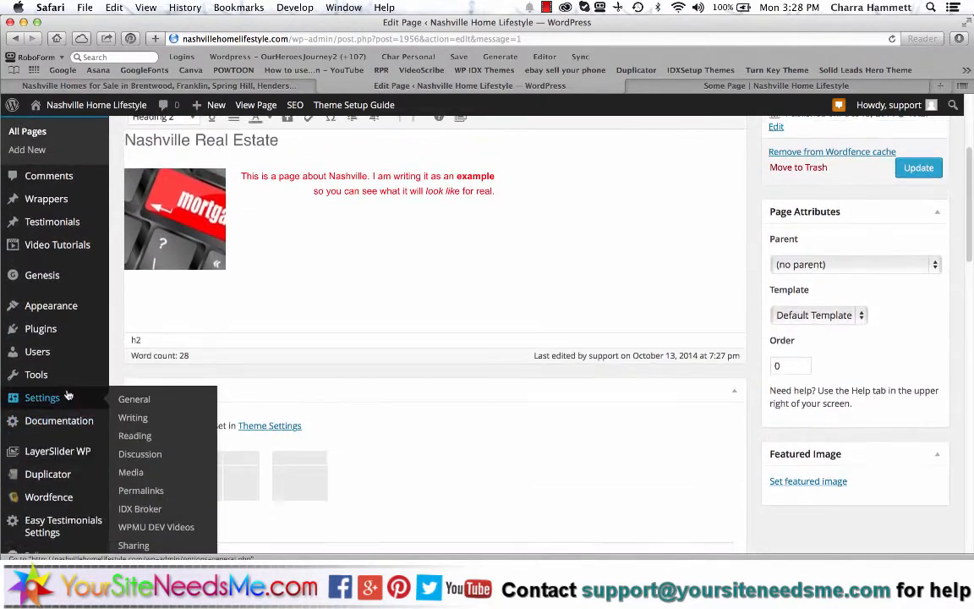
- Browse the Video Tutorials topics, such as The Visual Editor and Working With Images
left_click(72, 245)
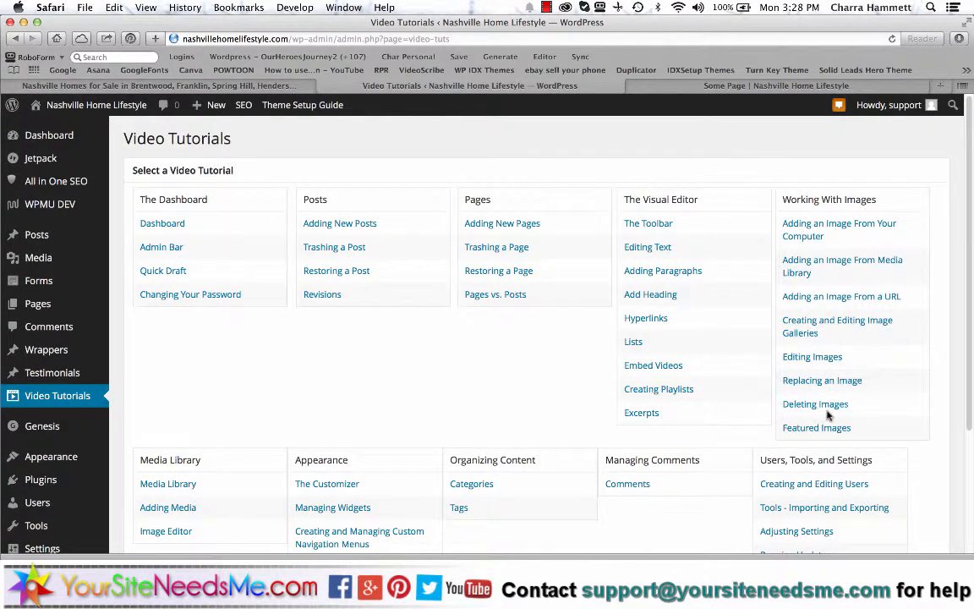
scroll(829, 382, "down", 2)
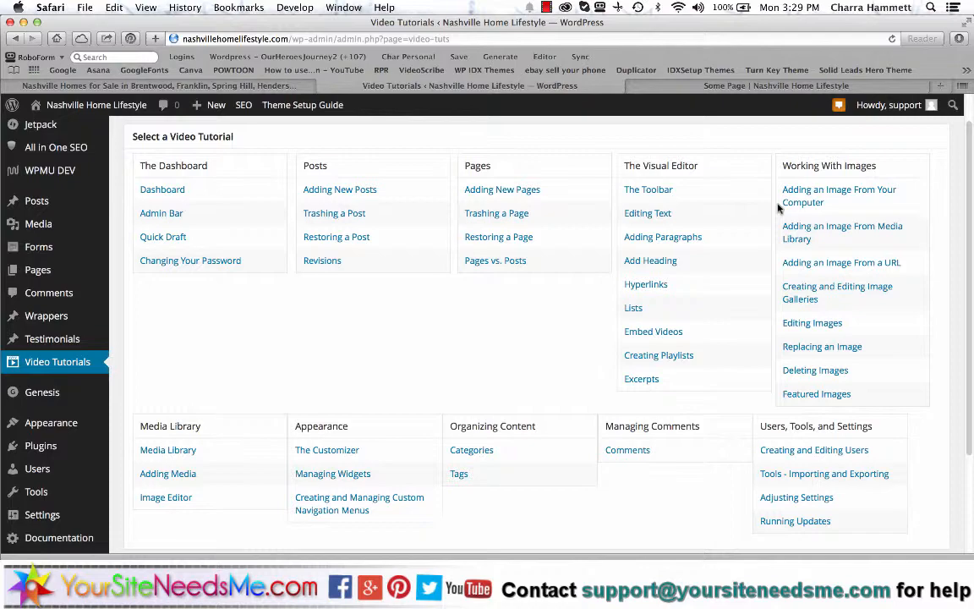
- Follow the IDX login link in the live Some Page footer to the IDX Middleware Login
left_click(737, 86)
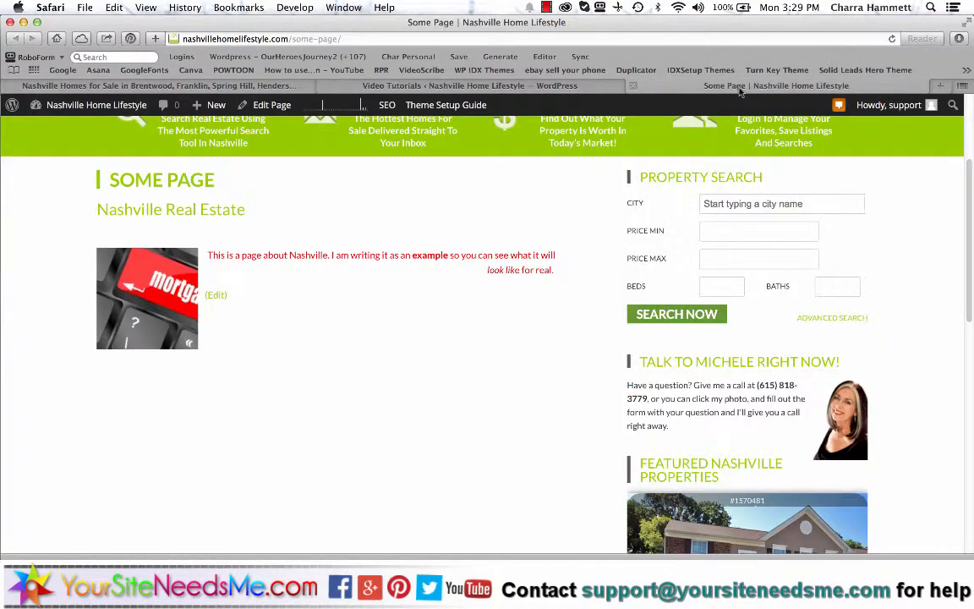
scroll(598, 383, "down", 15)
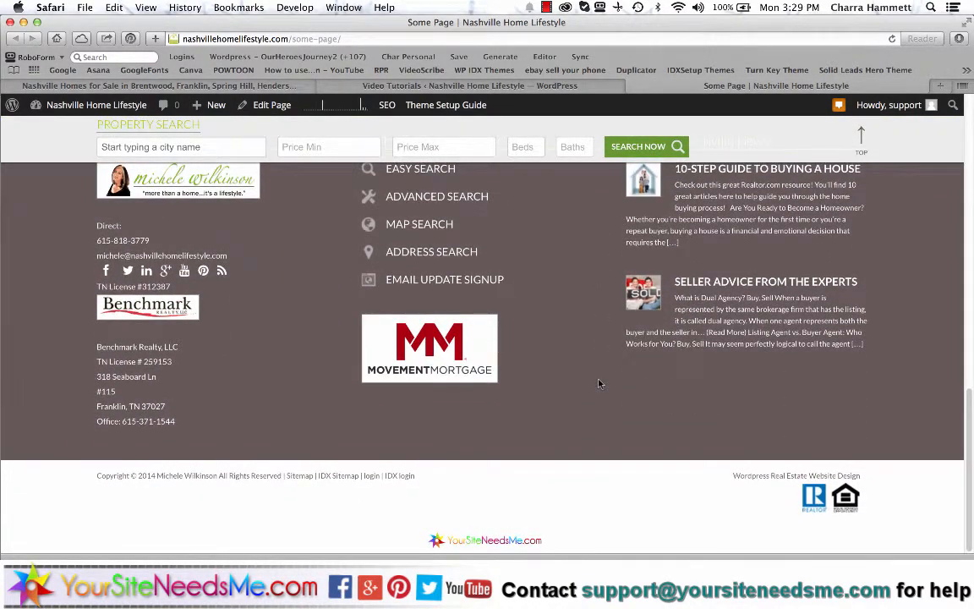
left_click(401, 477)
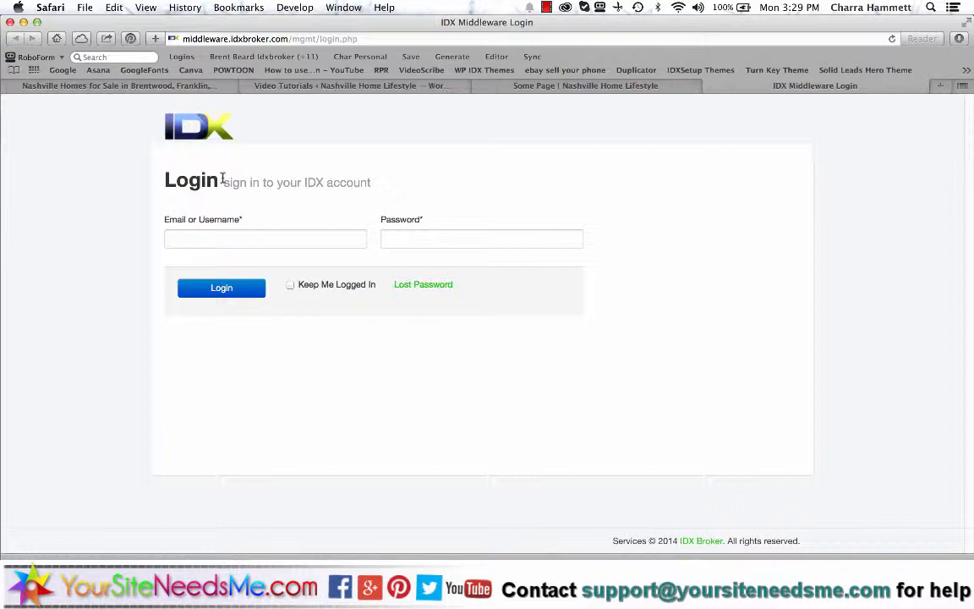
- Attempt a login with the browser's saved account credentials, which fails
left_click(249, 241)
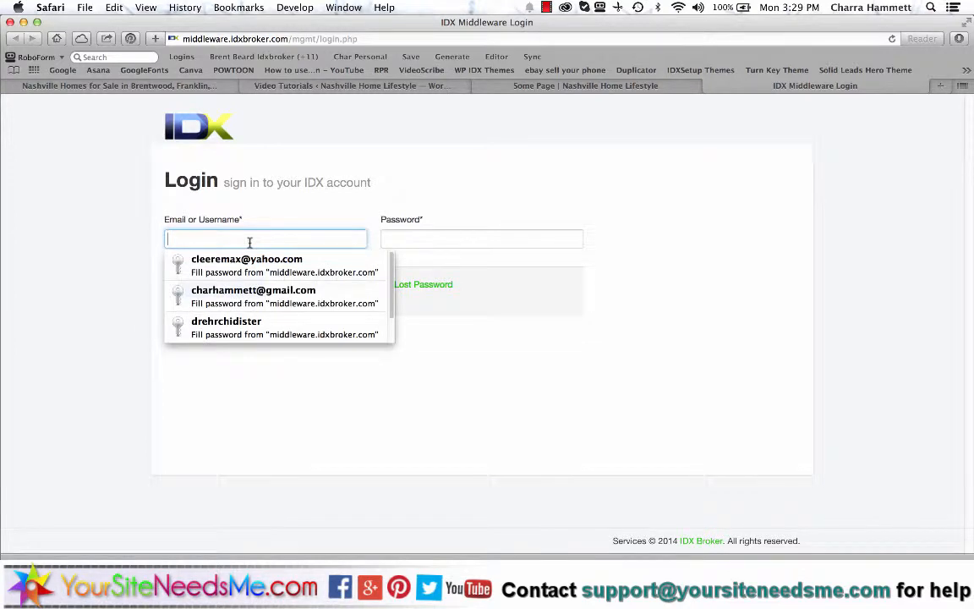
left_click(218, 293)
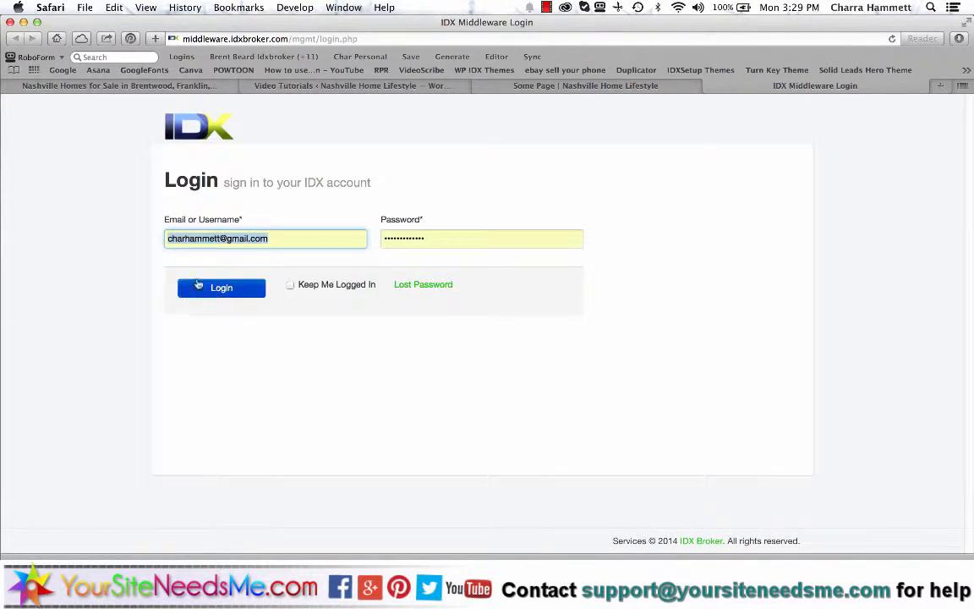
left_click(210, 289)
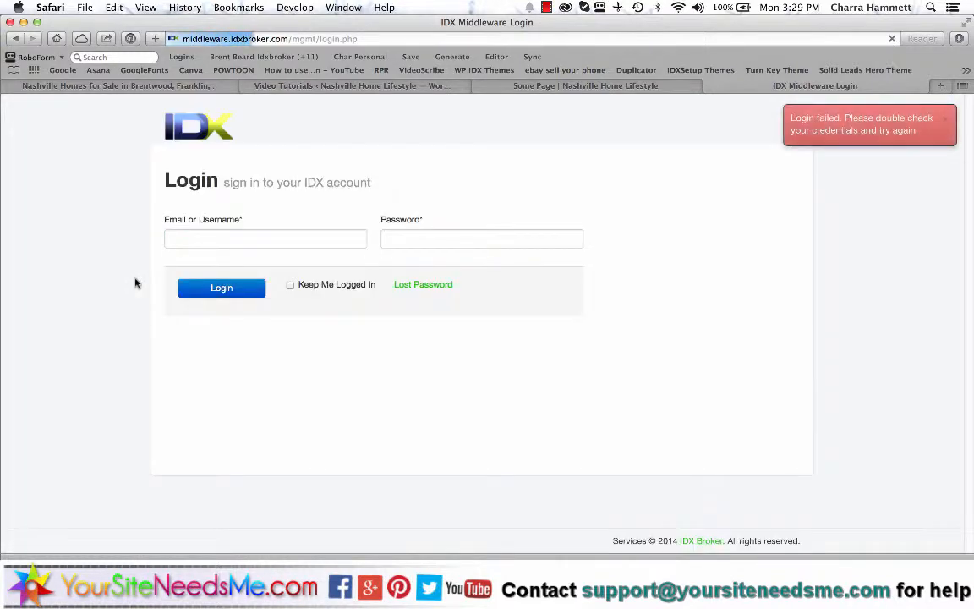
- Log in with the other account's e-mail and password, saving the password in Safari
left_click(315, 240)
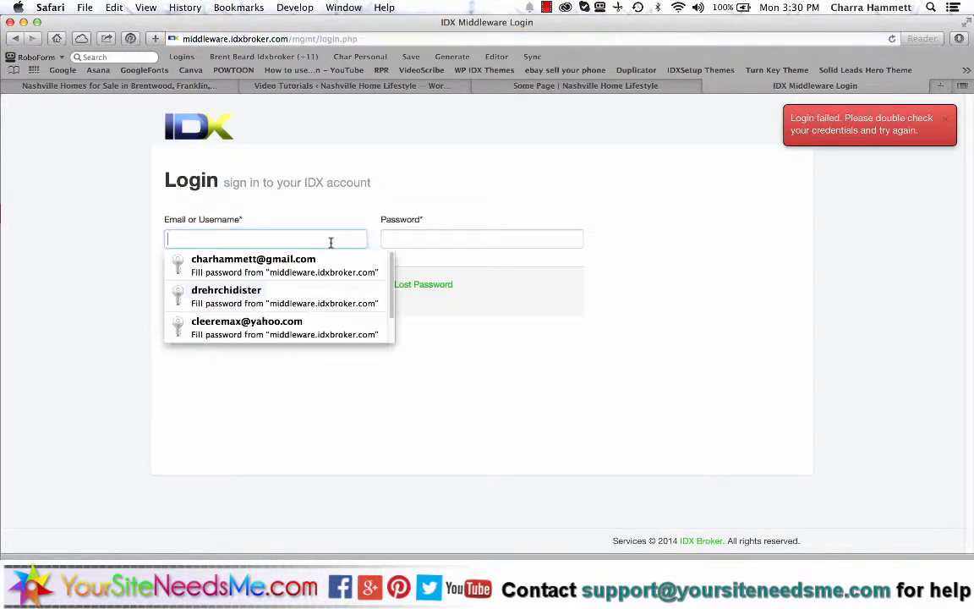
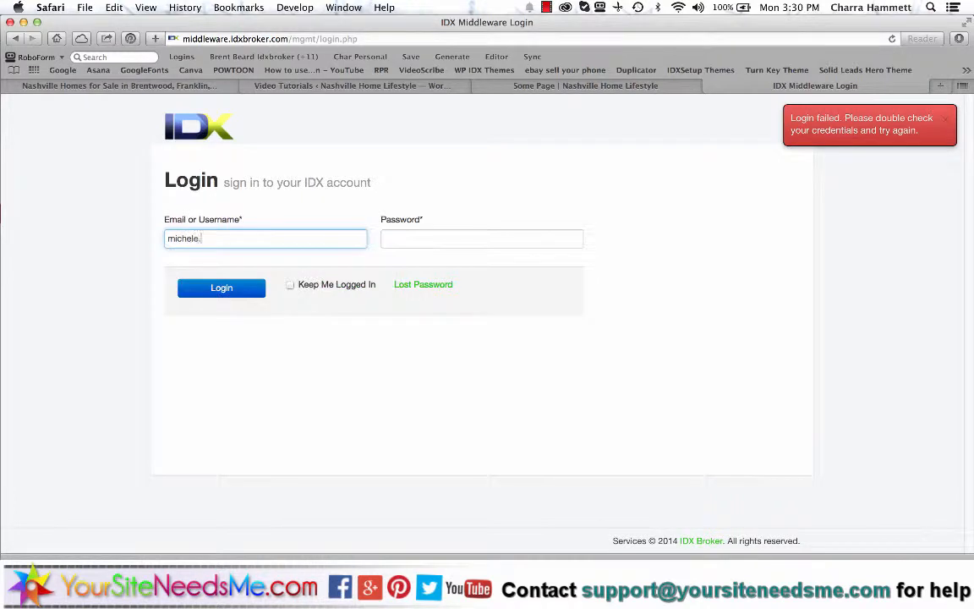
key("Tab")
type("••••••••••")
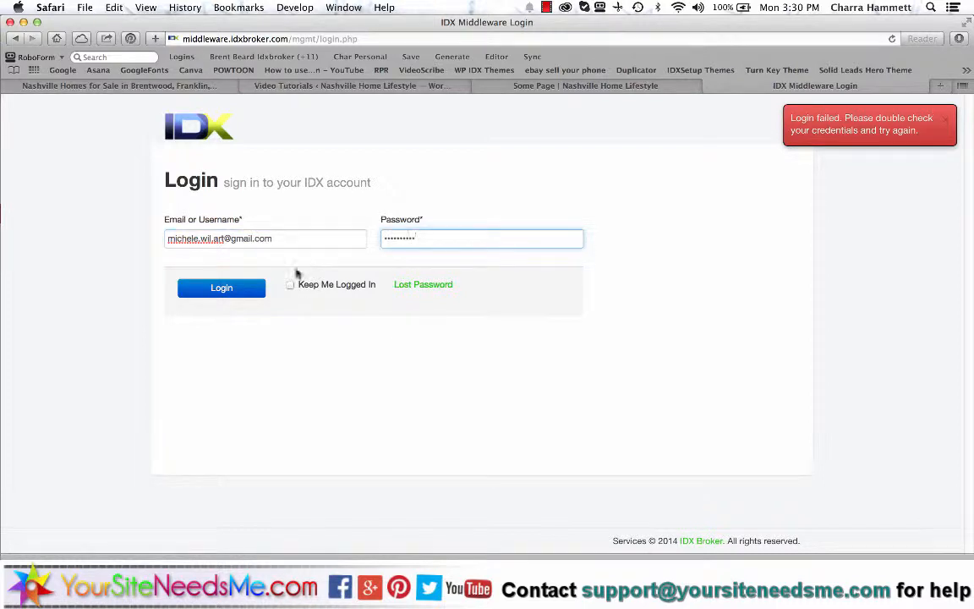
left_click(241, 287)
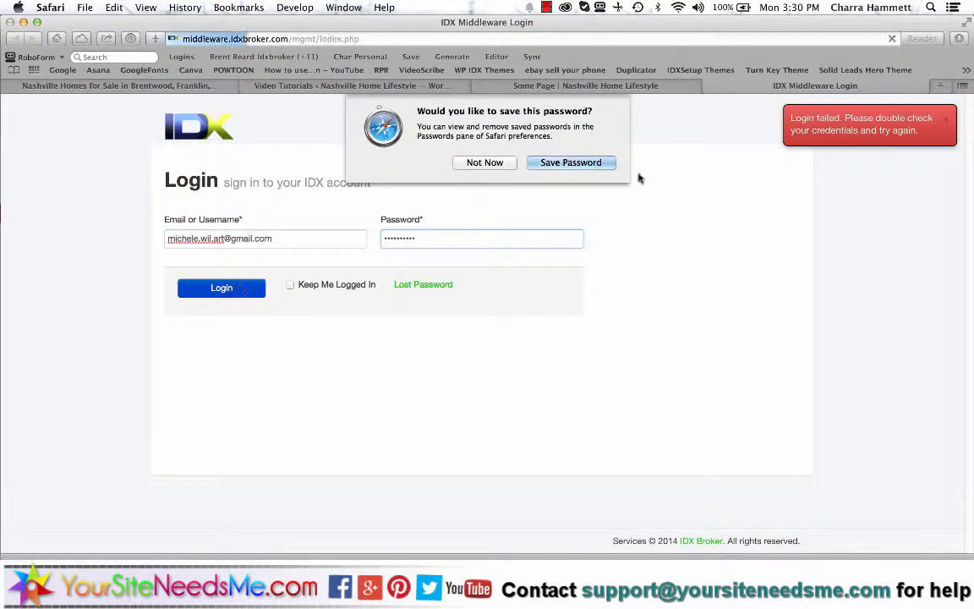
left_click(563, 163)
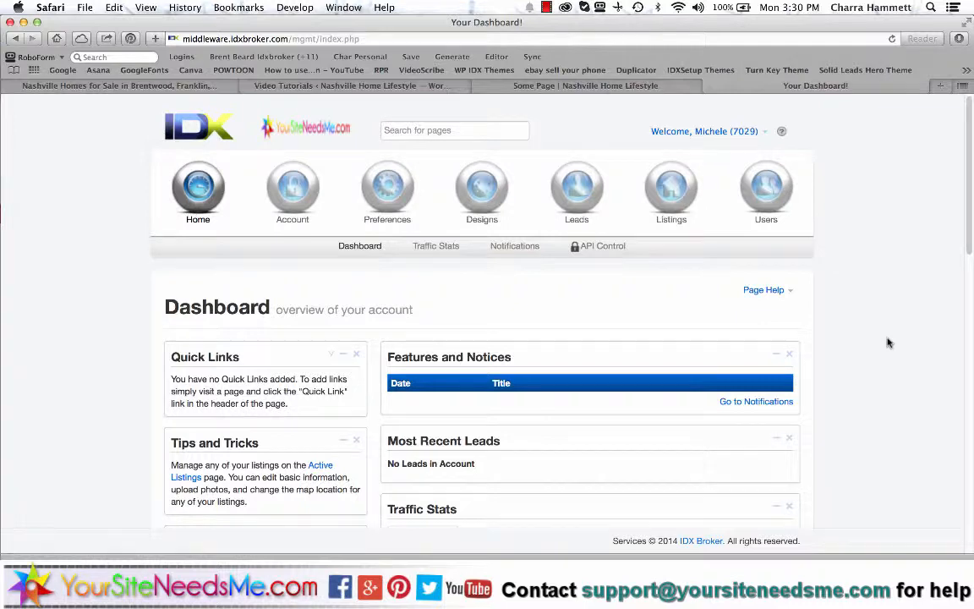
scroll(685, 496, "down", 5)
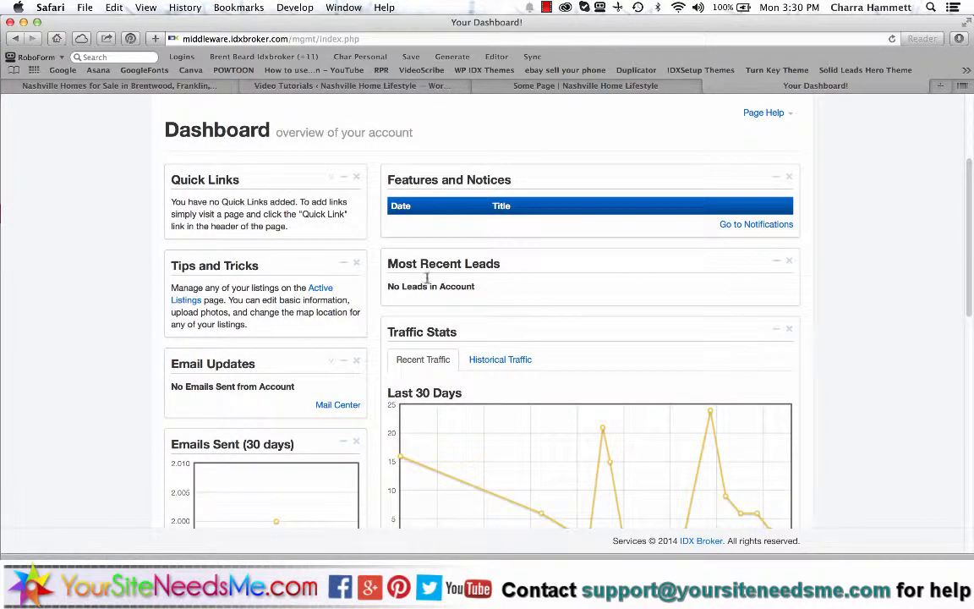
scroll(482, 278, "down", 5)
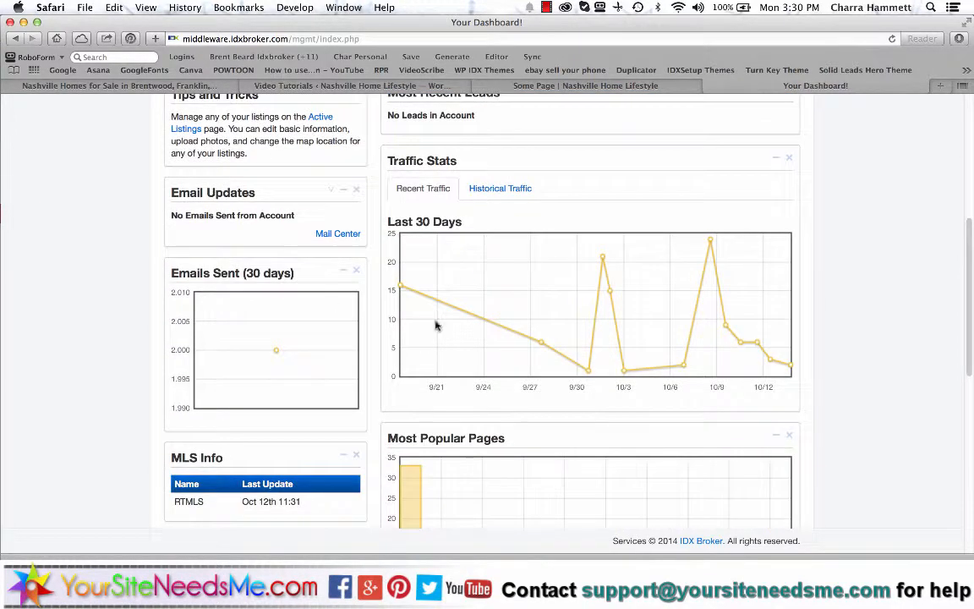
scroll(586, 305, "down", 5)
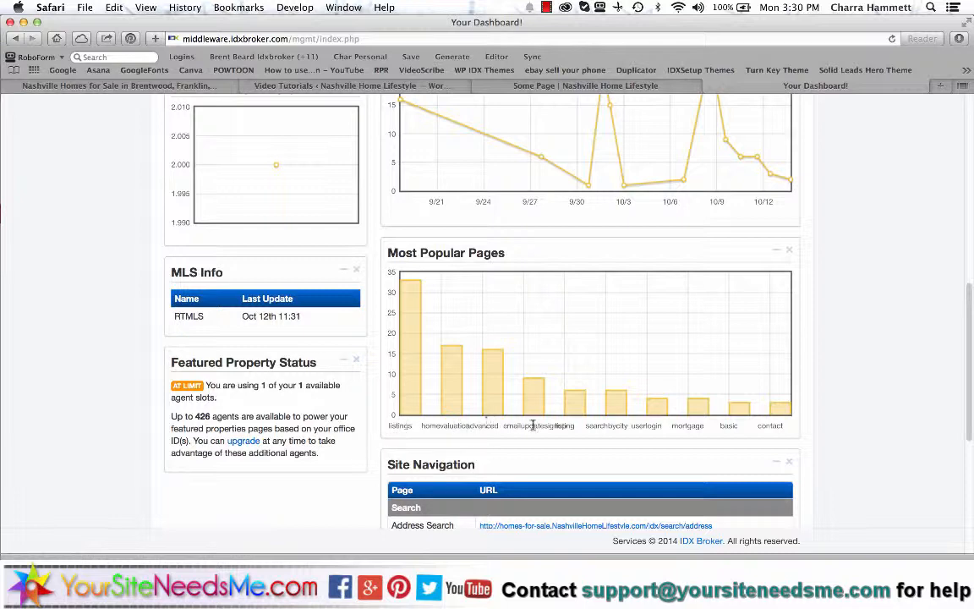
scroll(796, 433, "down", 4)
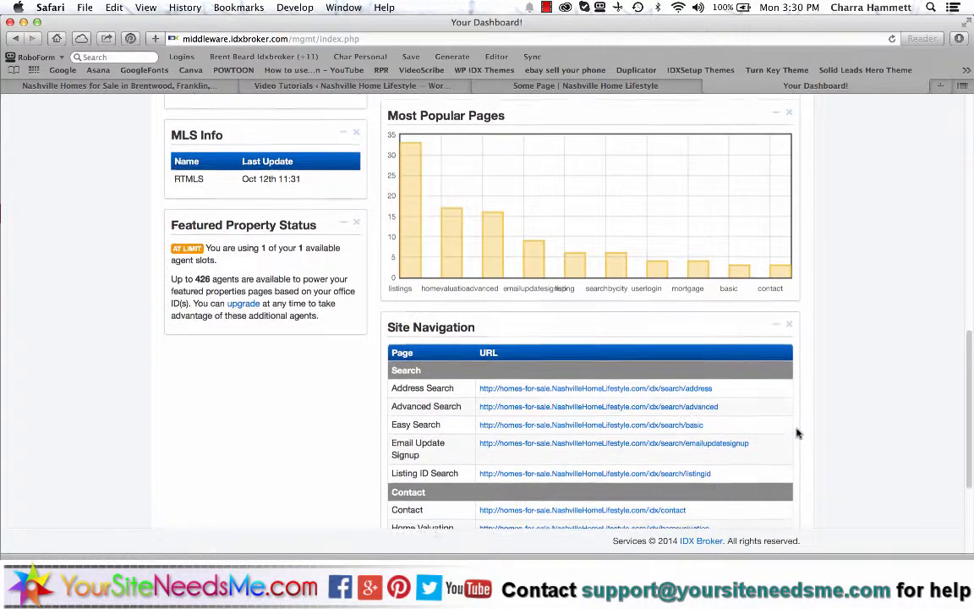
scroll(601, 420, "down", 4)
scroll(539, 450, "up", 6)
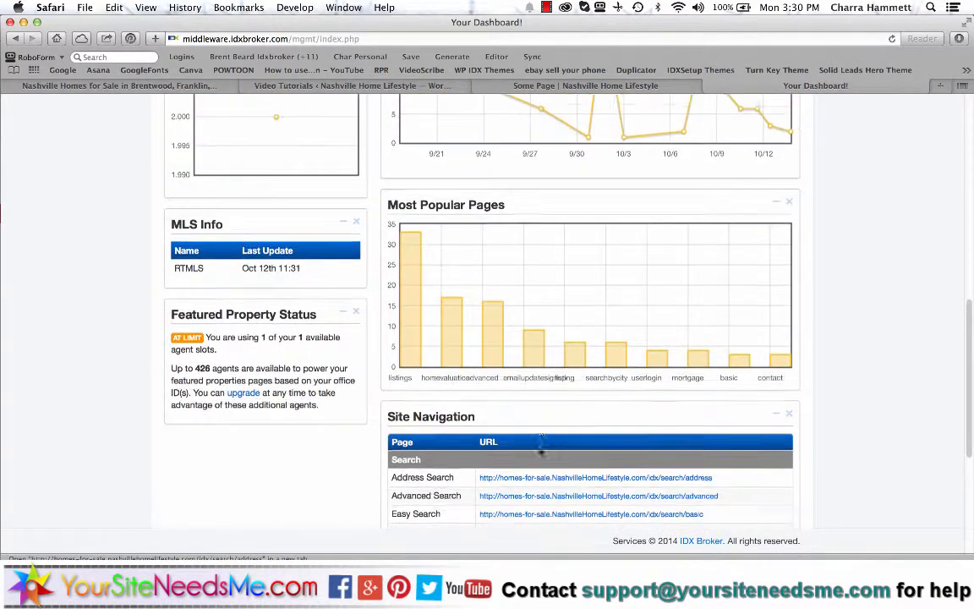
scroll(540, 448, "up", 1)
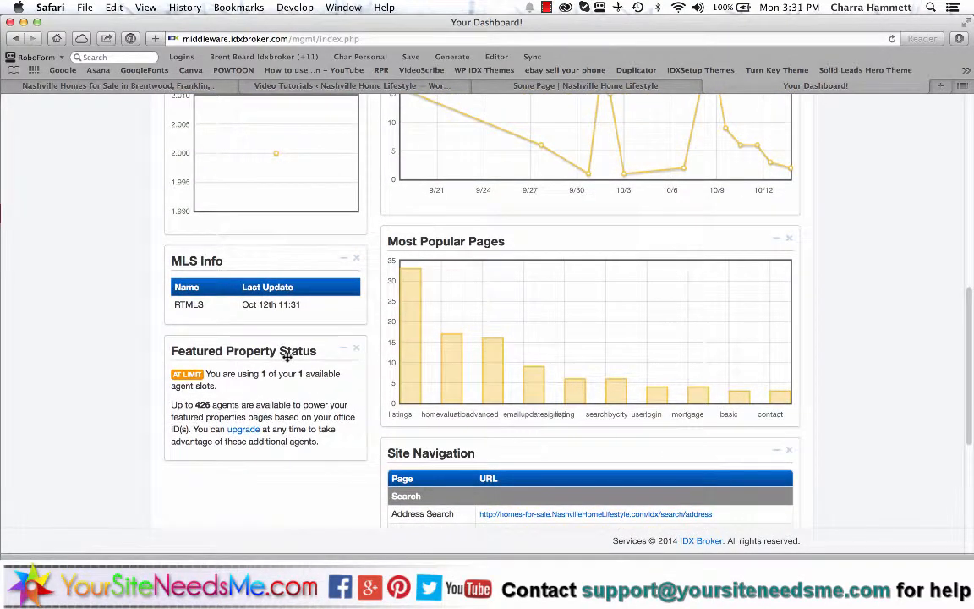
scroll(284, 358, "up", 2)
scroll(287, 361, "up", 5)
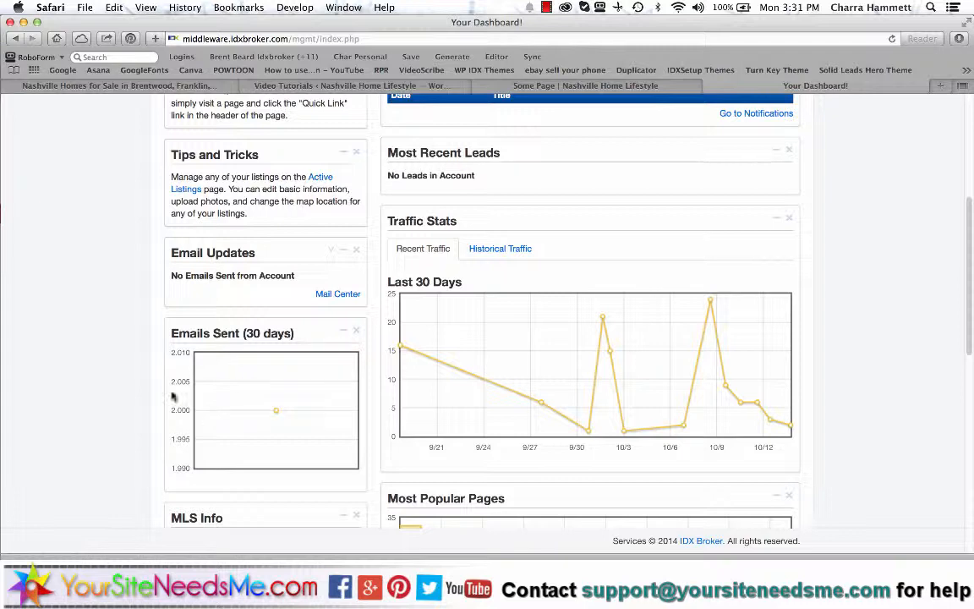
scroll(306, 414, "up", 4)
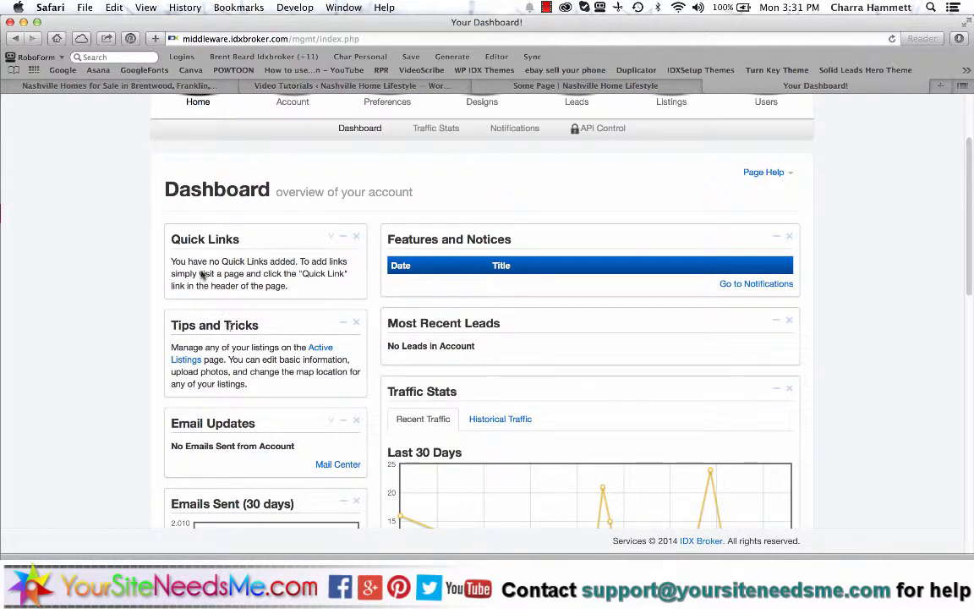
scroll(287, 354, "up", 2)
scroll(287, 354, "up", 1)
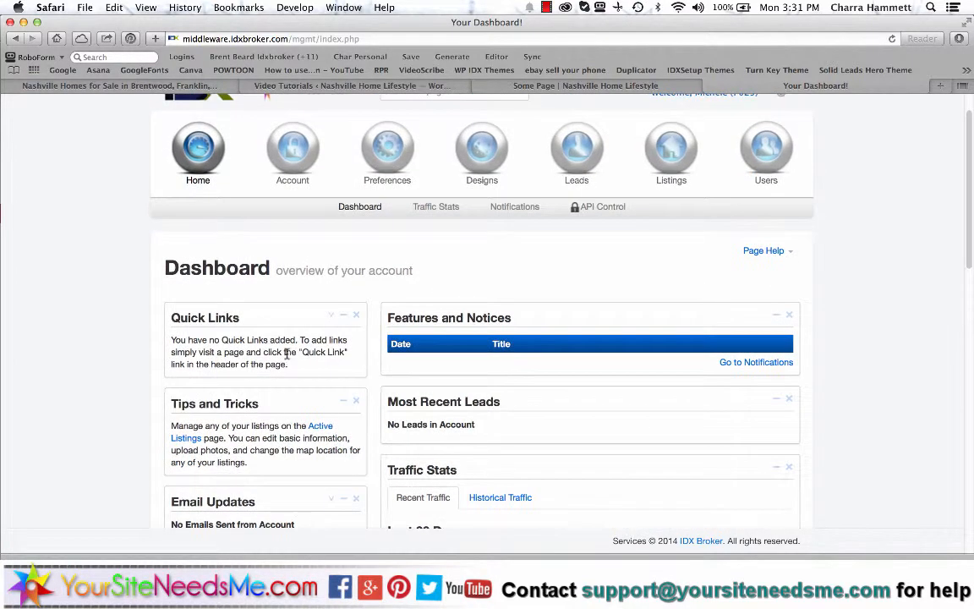
scroll(245, 339, "up", 2)
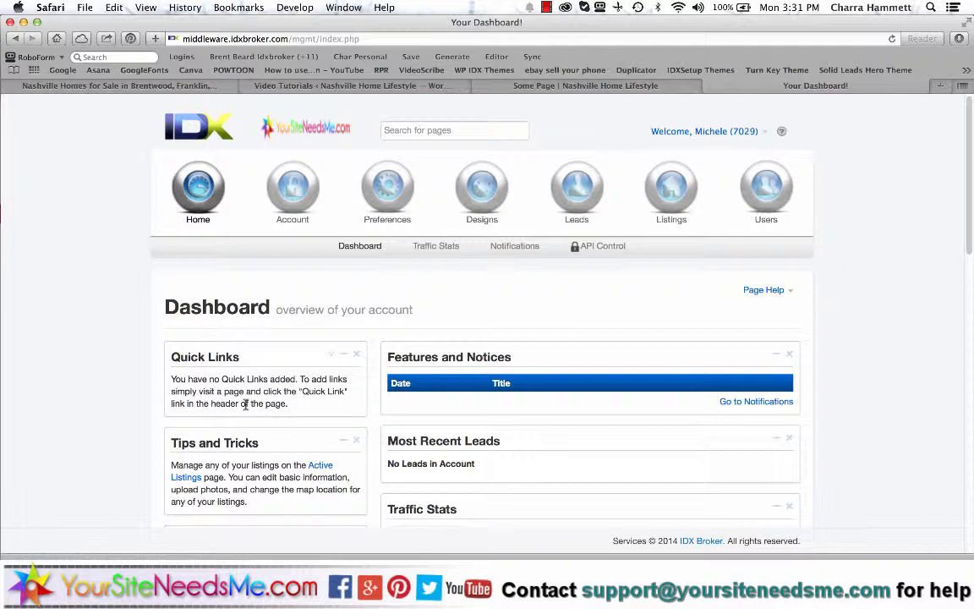
- Review the visit details in the Traffic Stats Raw Traffic log
left_click(435, 246)
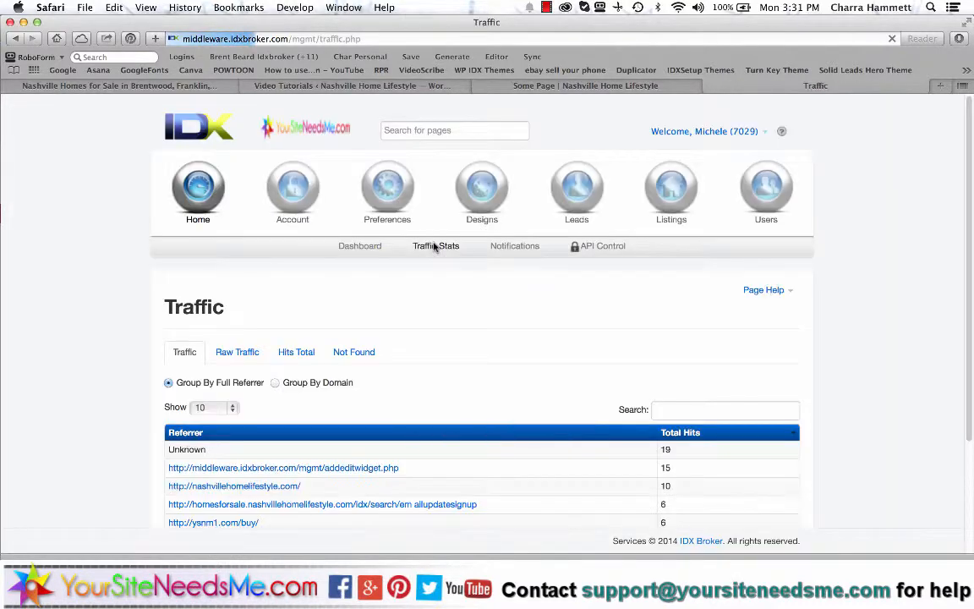
scroll(794, 372, "down", 5)
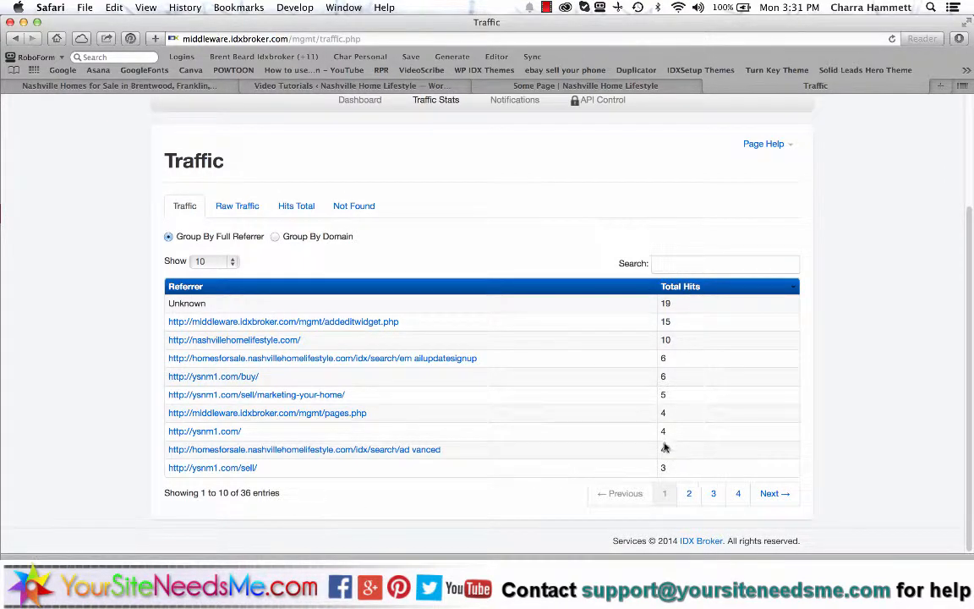
left_click(253, 206)
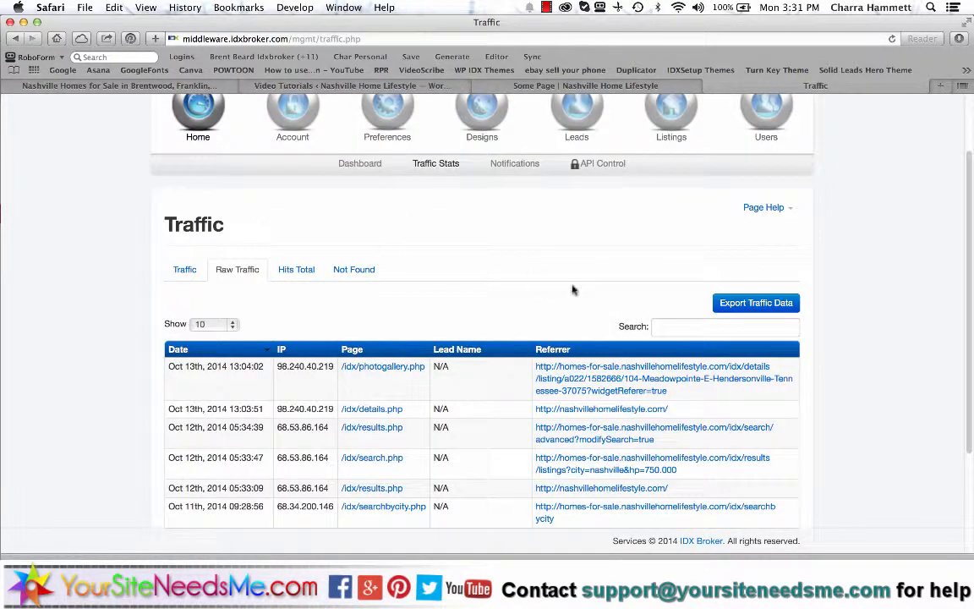
scroll(647, 304, "down", 1)
scroll(649, 306, "down", 3)
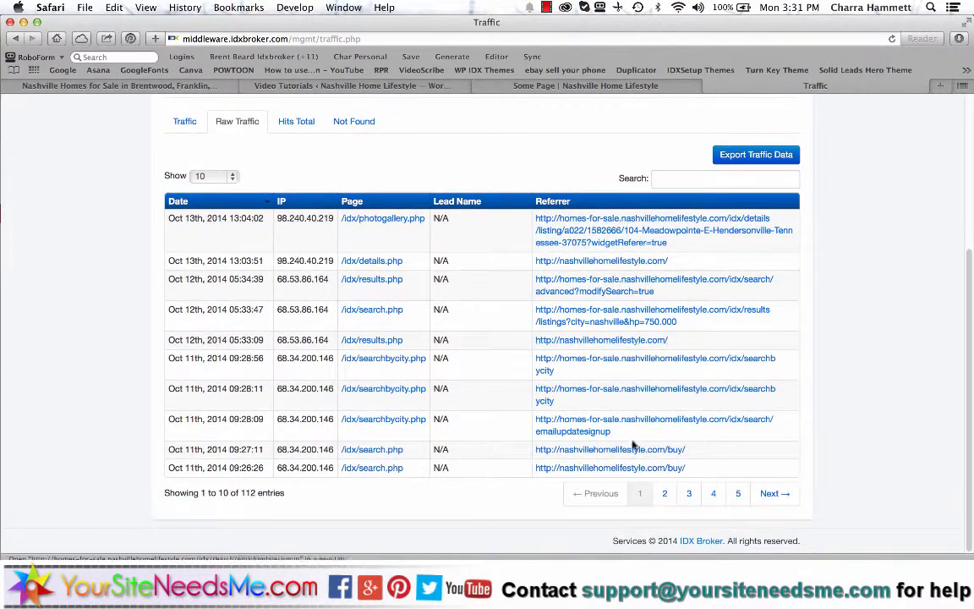
scroll(720, 369, "up", 3)
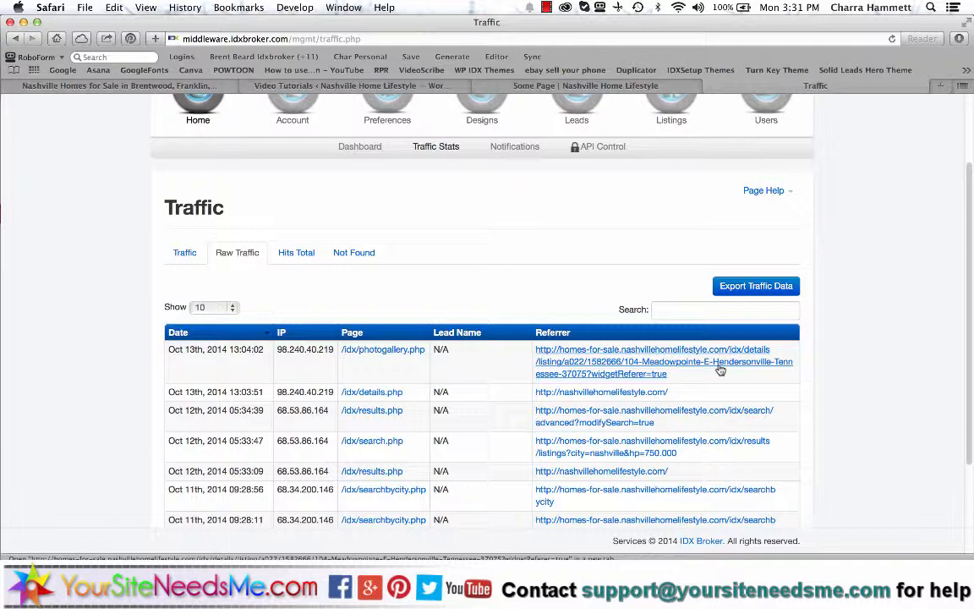
scroll(719, 369, "up", 3)
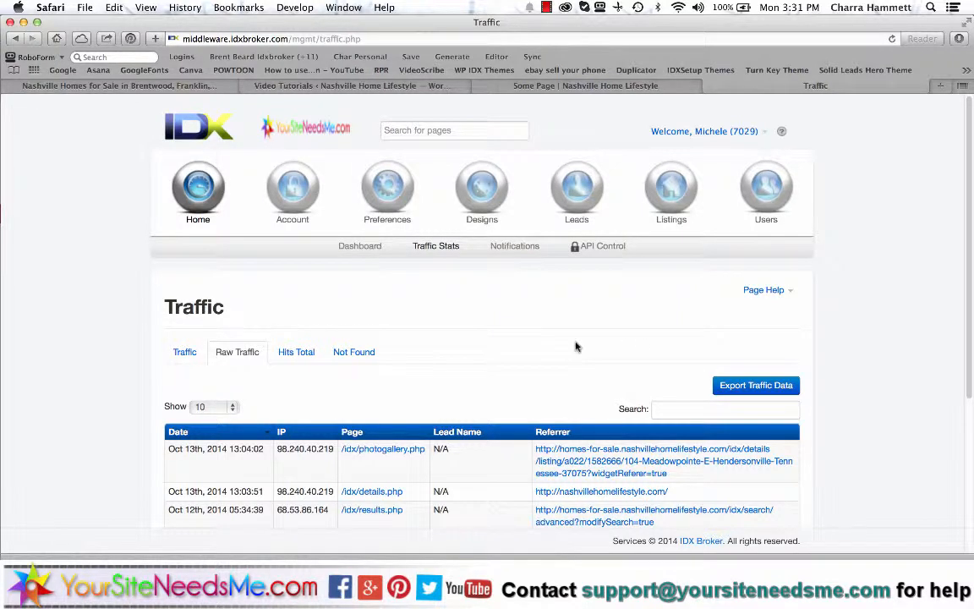
- Add Traffic Stats as a quick link and return to the Dashboard
left_click(764, 134)
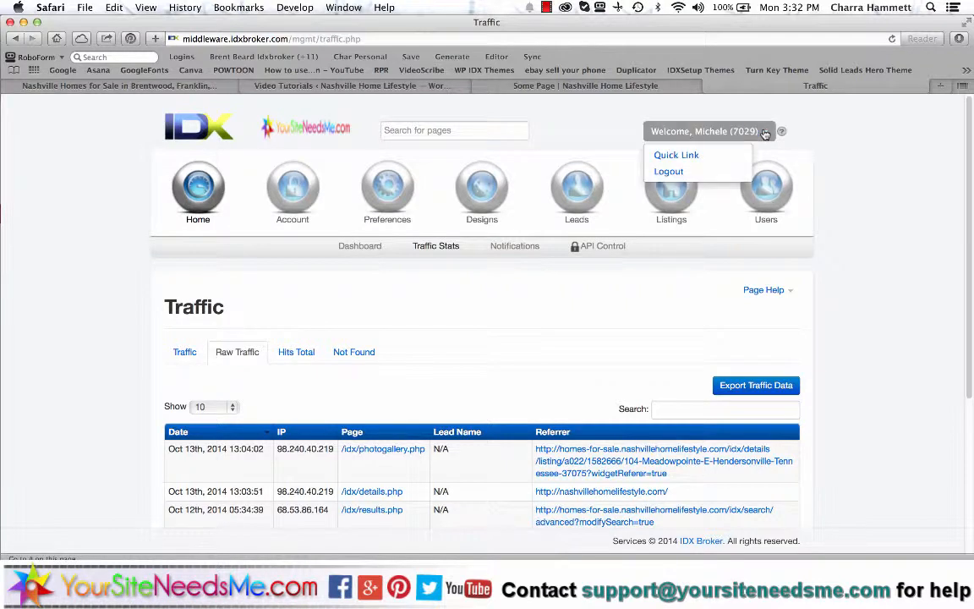
left_click(668, 155)
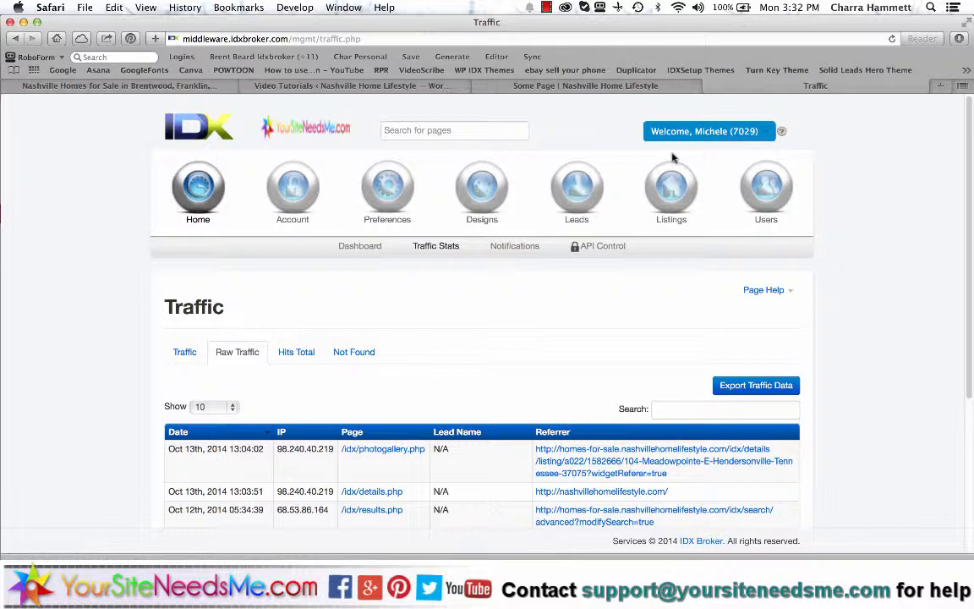
left_click(360, 246)
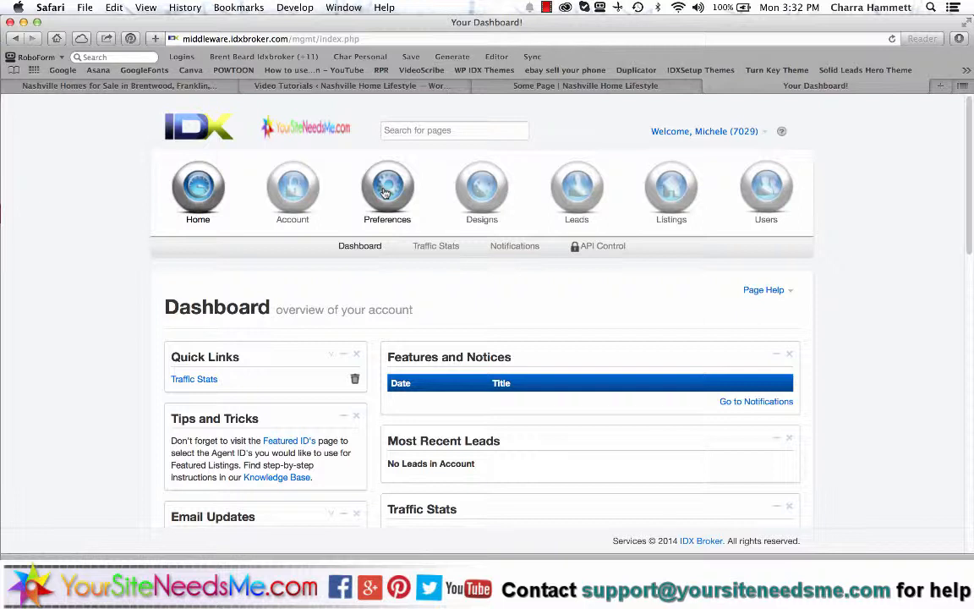
- Open Preferences > Saved Links > Manage and look over the six homes-for-sale links
mouse_move(384, 193)
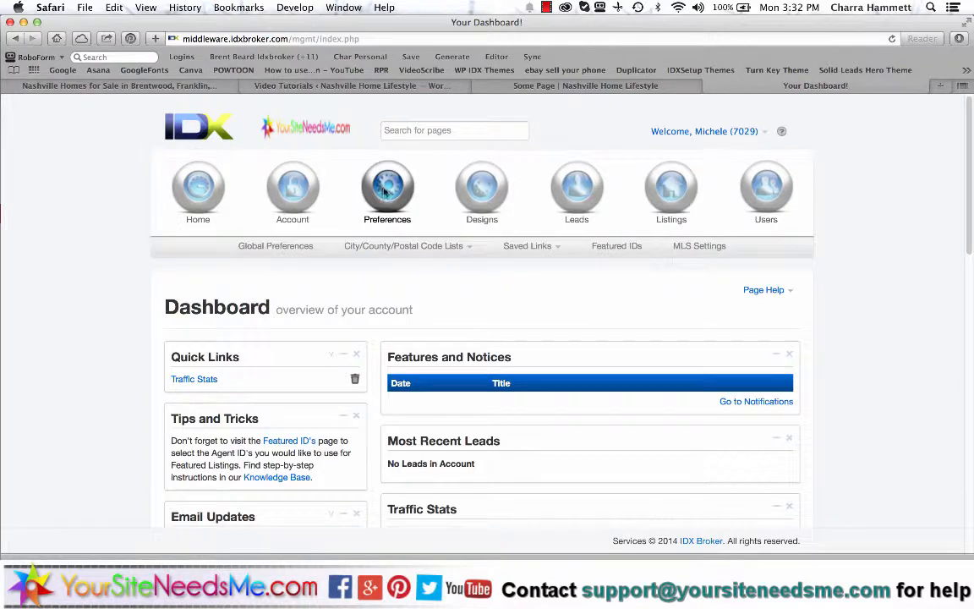
left_click(536, 266)
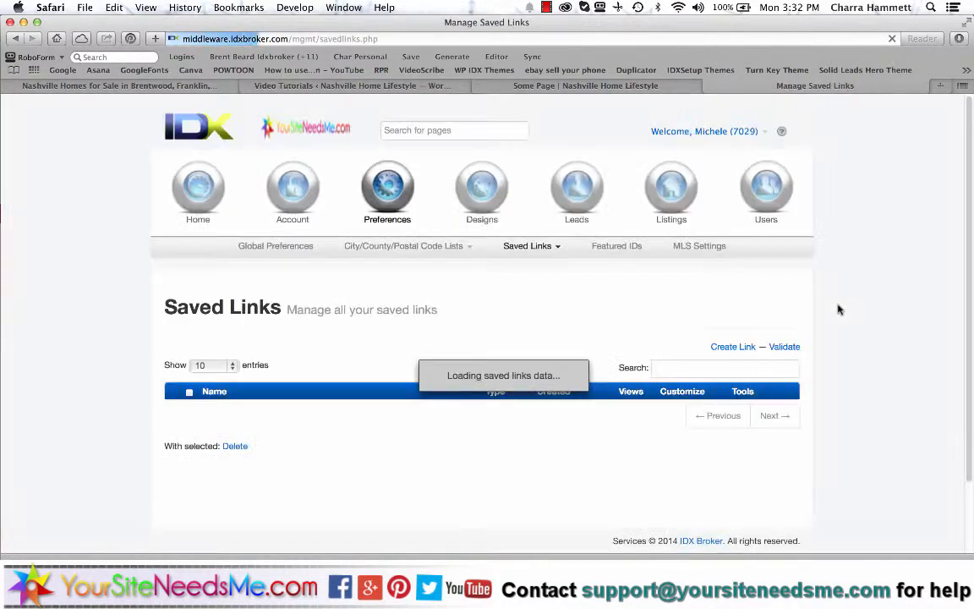
scroll(838, 309, "down", 3)
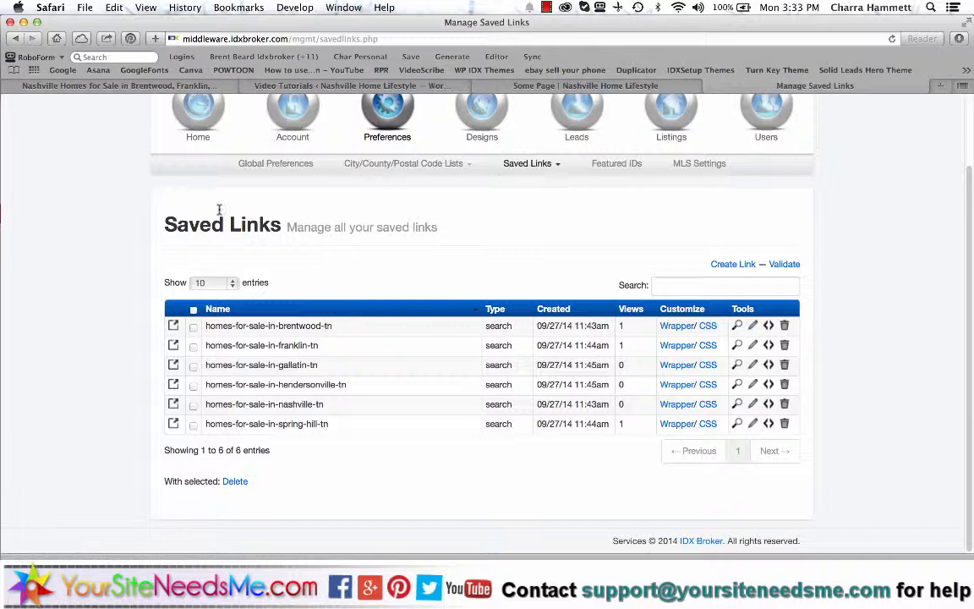
scroll(507, 224, "up", 5)
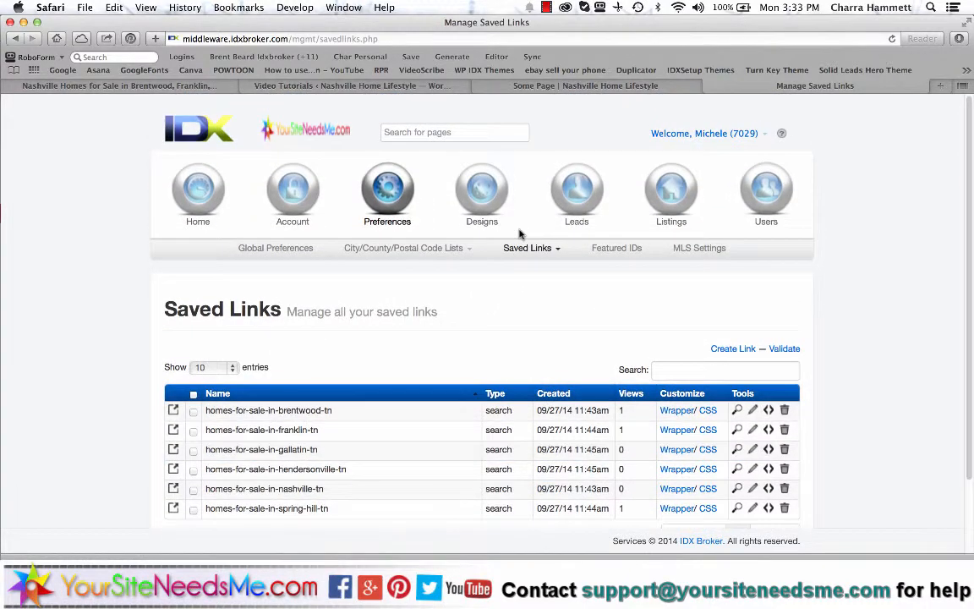
- Add the Saved Links page as a quick link from the Welcome menu
left_click(744, 133)
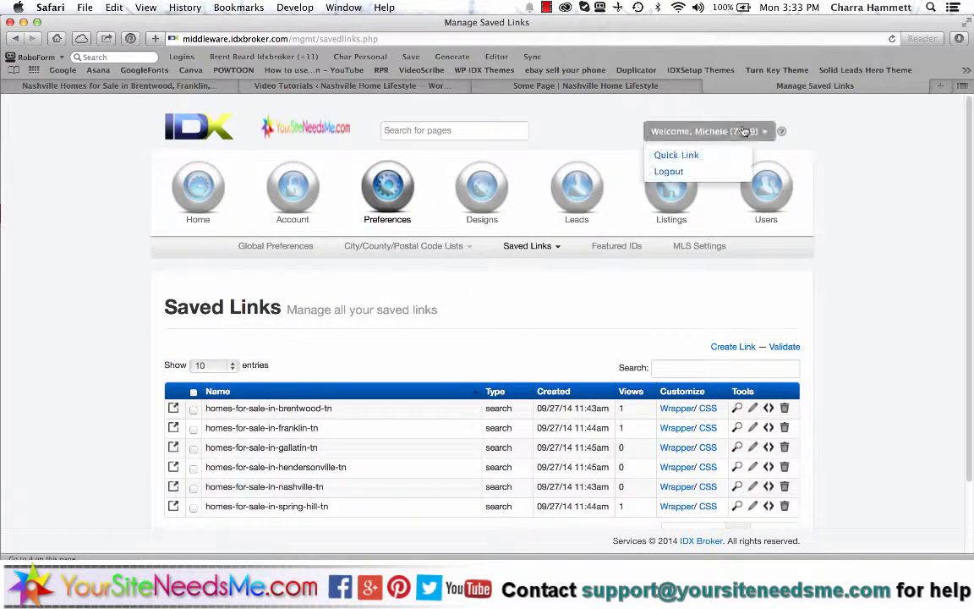
left_click(687, 159)
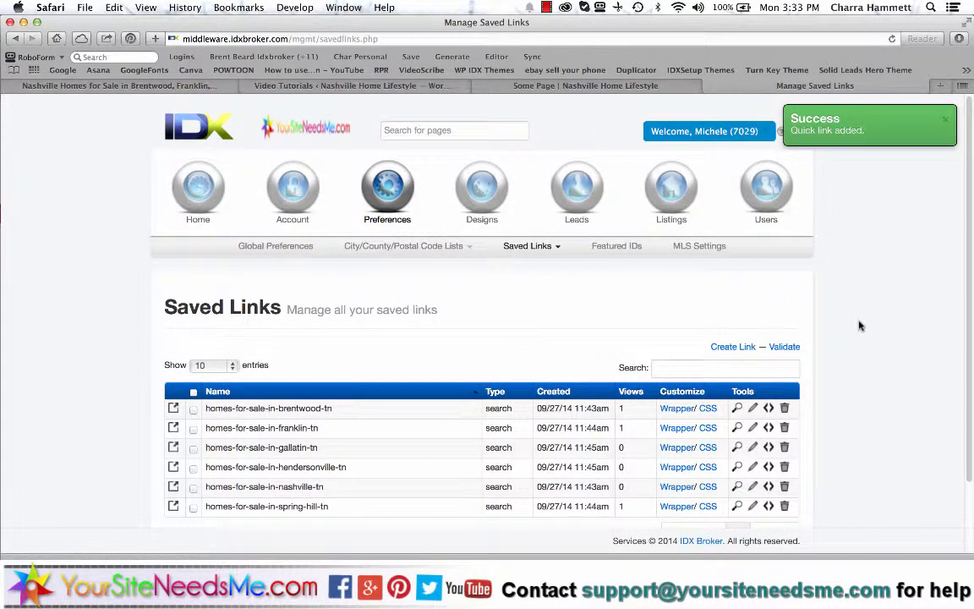
scroll(267, 386, "down", 3)
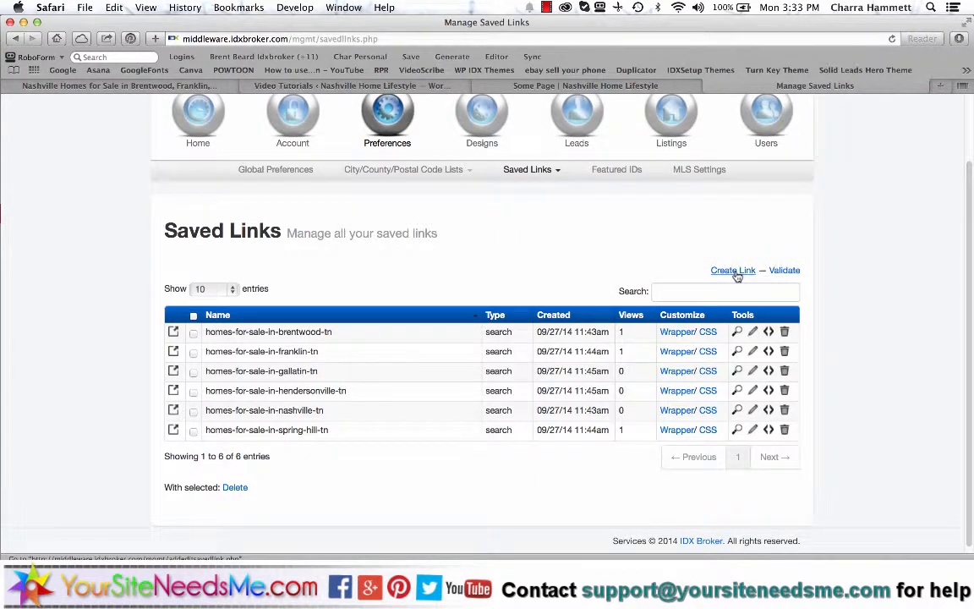
- Start a new saved link based on the Easy Search page
left_click(551, 170)
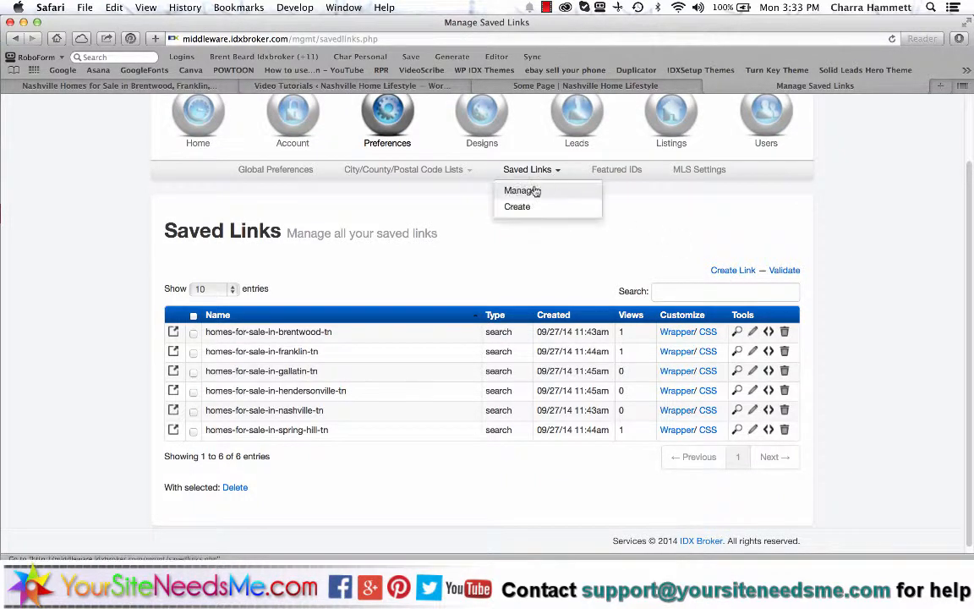
left_click(736, 270)
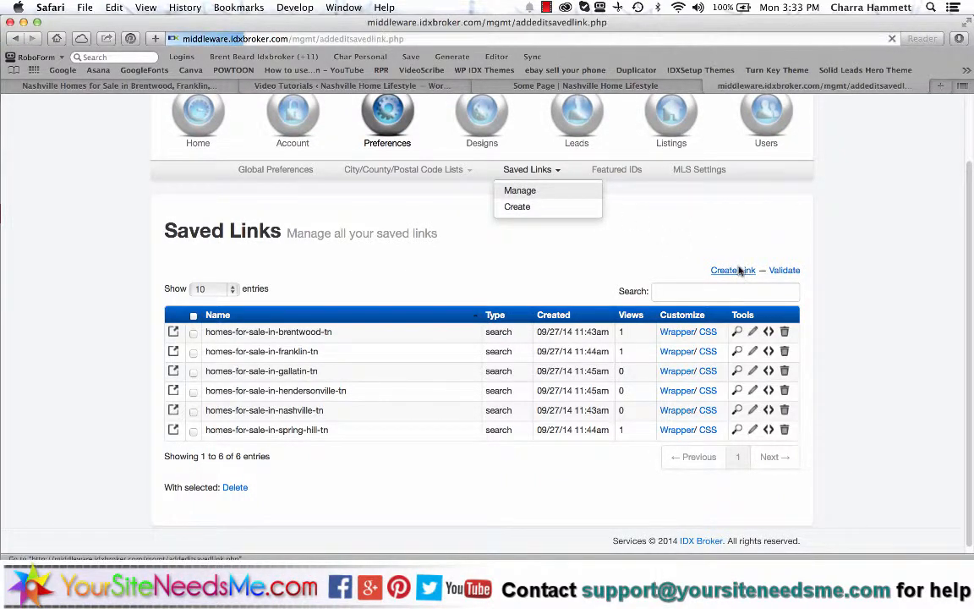
scroll(578, 358, "down", 3)
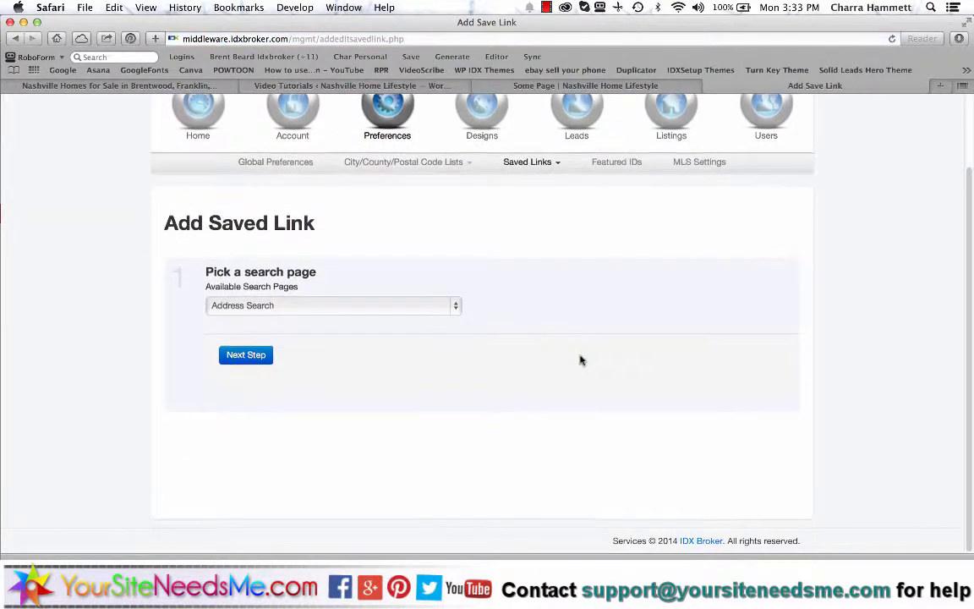
left_click(449, 308)
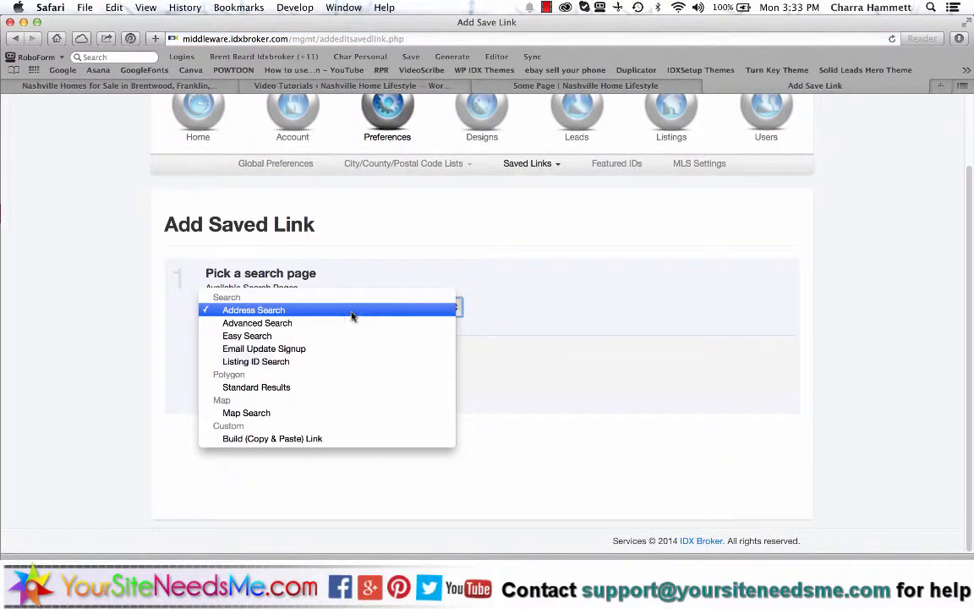
left_click(254, 336)
left_click(246, 357)
- Choose Thompsons Station from the City list in the search criteria
scroll(304, 347, "down", 8)
left_click(305, 348)
scroll(282, 398, "down", 7)
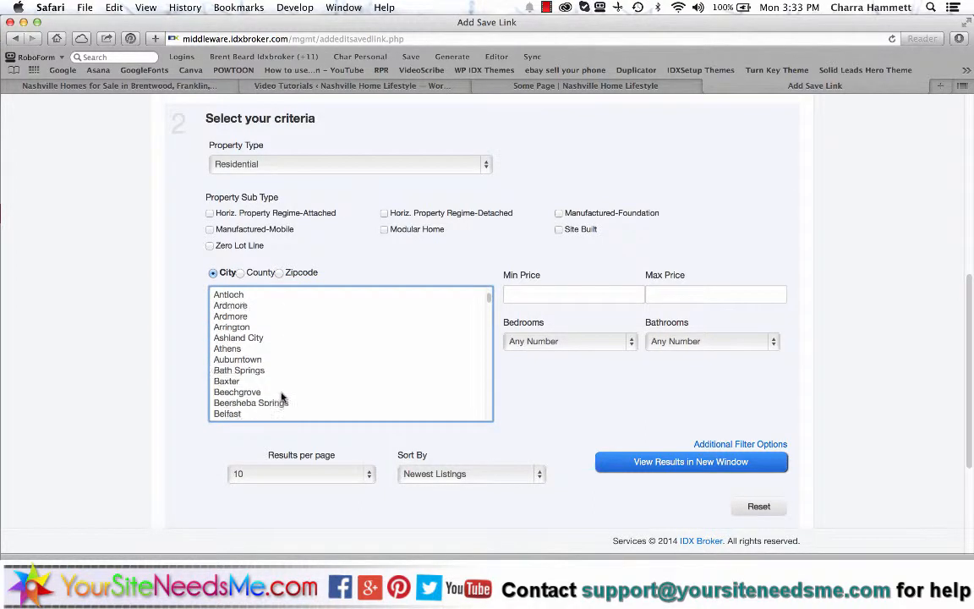
scroll(282, 397, "down", 15)
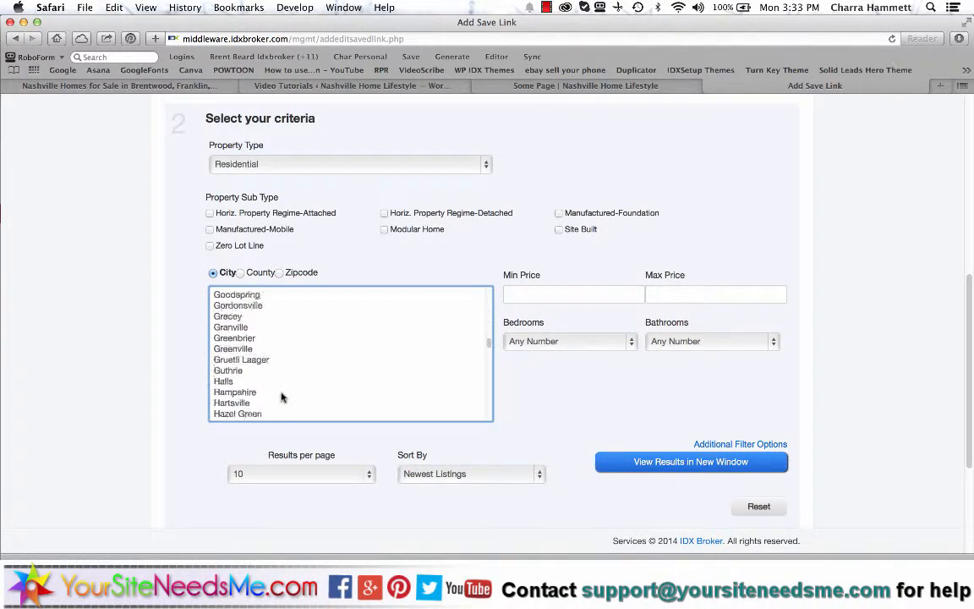
scroll(283, 398, "down", 15)
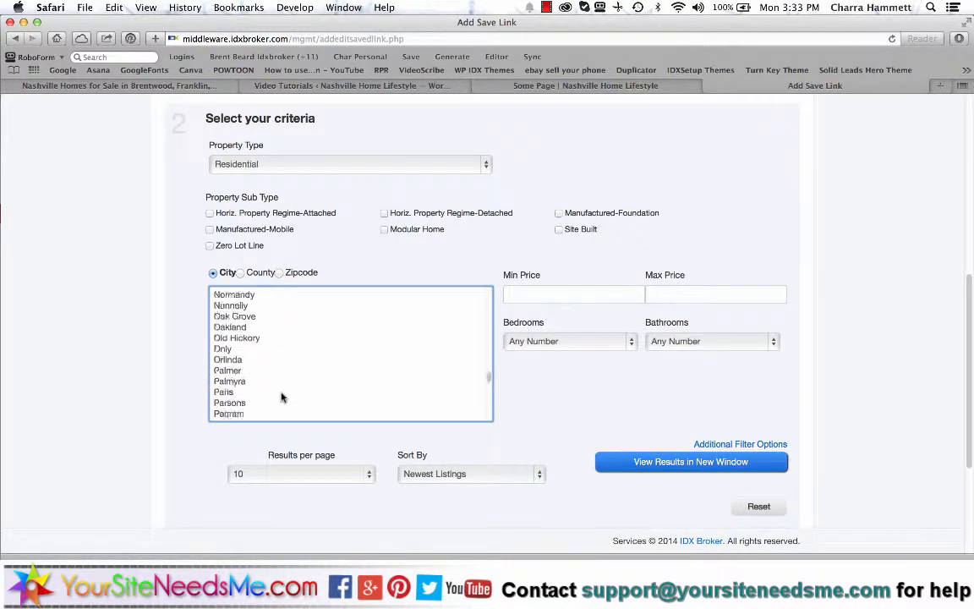
scroll(282, 398, "down", 15)
left_click(252, 348)
scroll(821, 395, "down", 3)
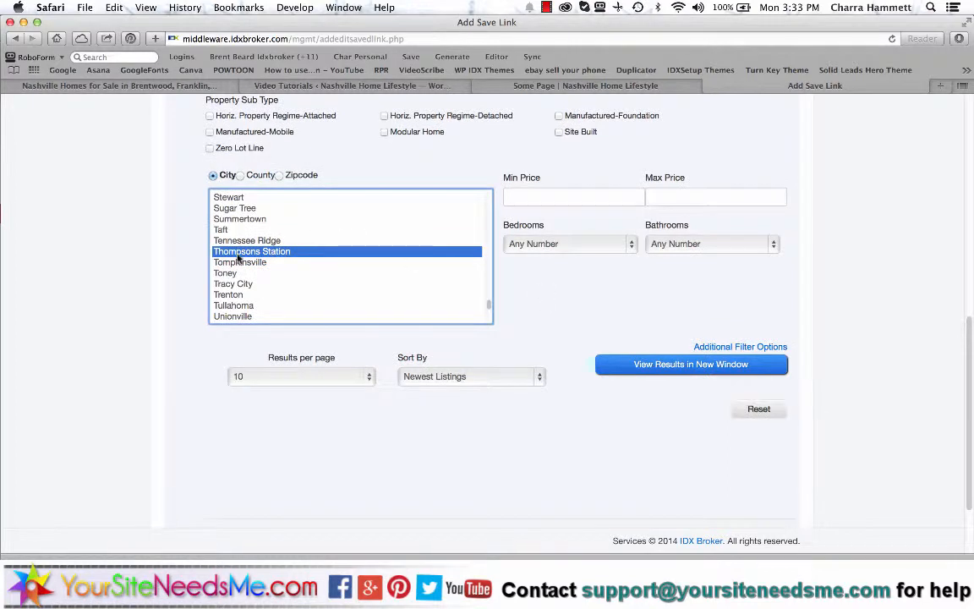
scroll(867, 404, "down", 3)
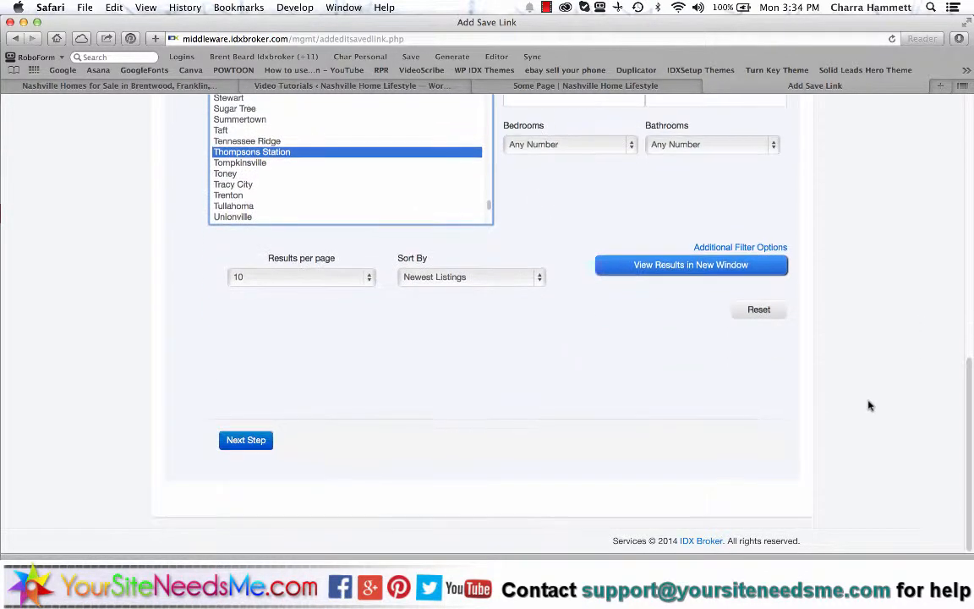
- Title the link 'Homes for Sale in Thompsons Station TN' and reuse it as meta description and keywords
left_click(246, 443)
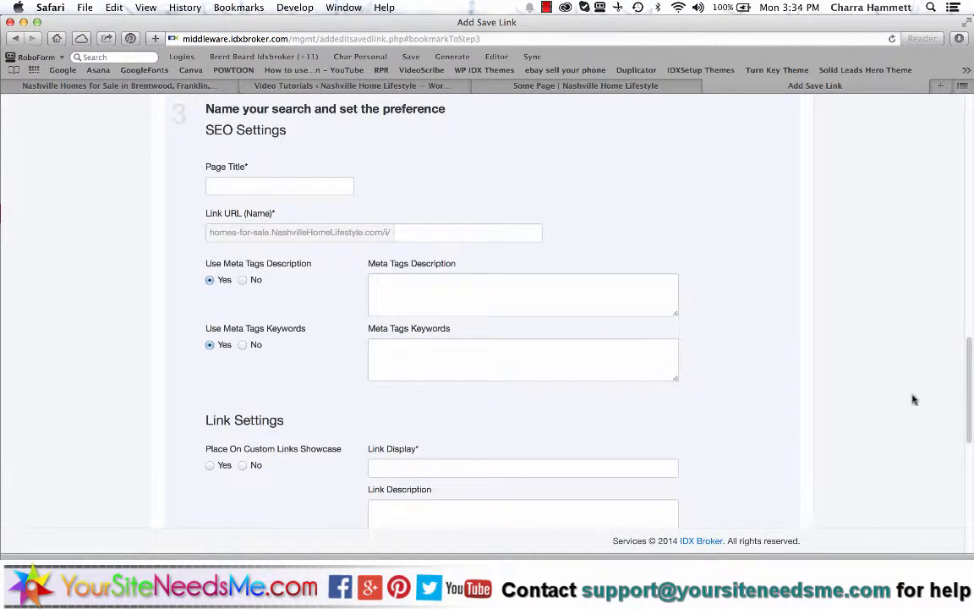
left_click(311, 184)
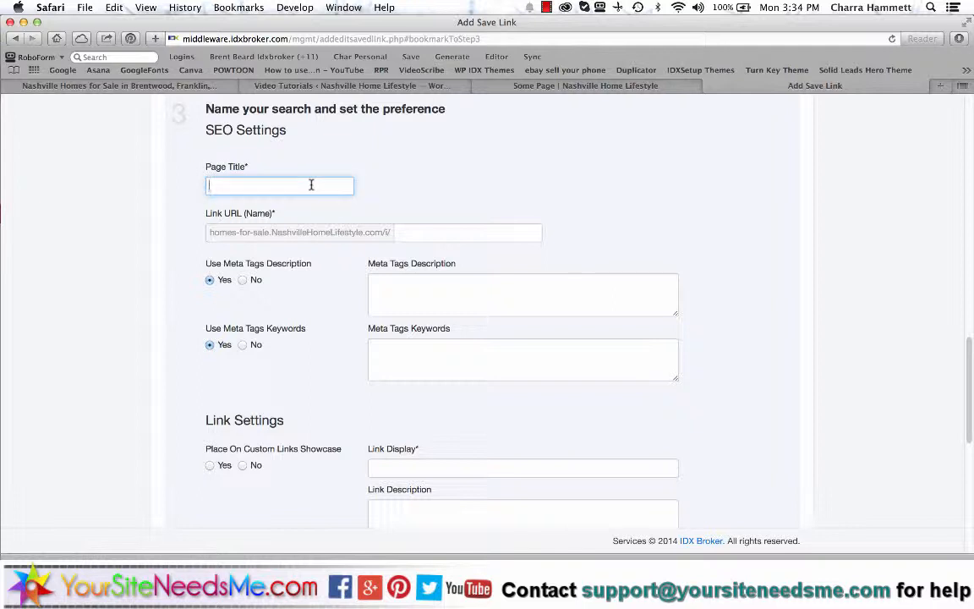
type("Homes for Sale")
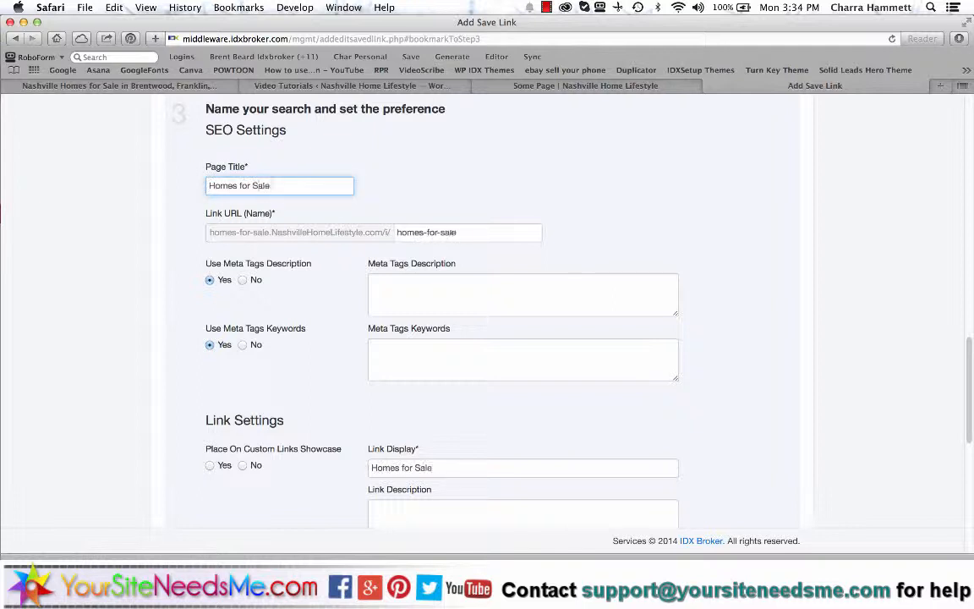
type(" in Thompsons S")
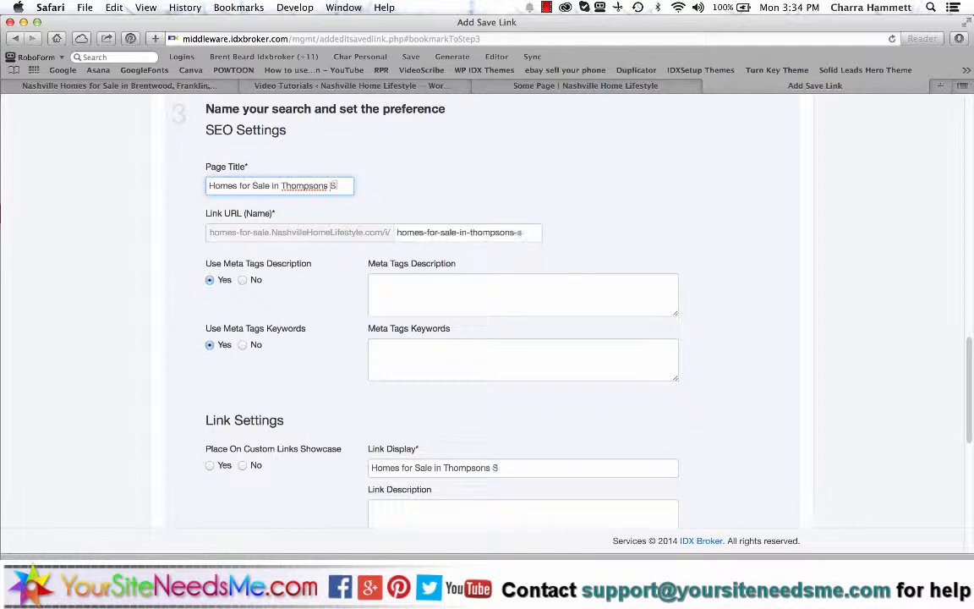
type("tation TN")
key("super+a")
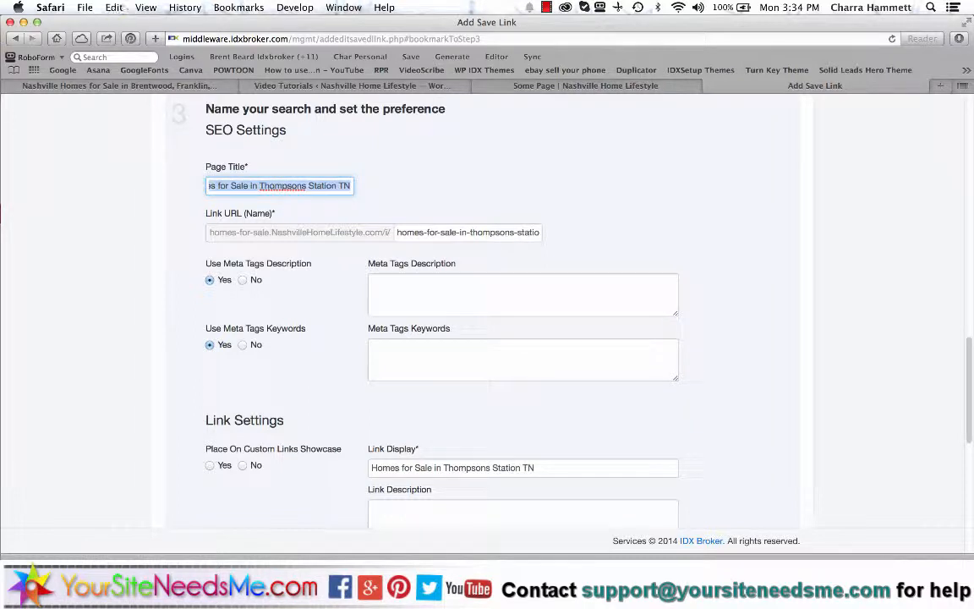
key("super+c")
left_click(406, 285)
key("super+v")
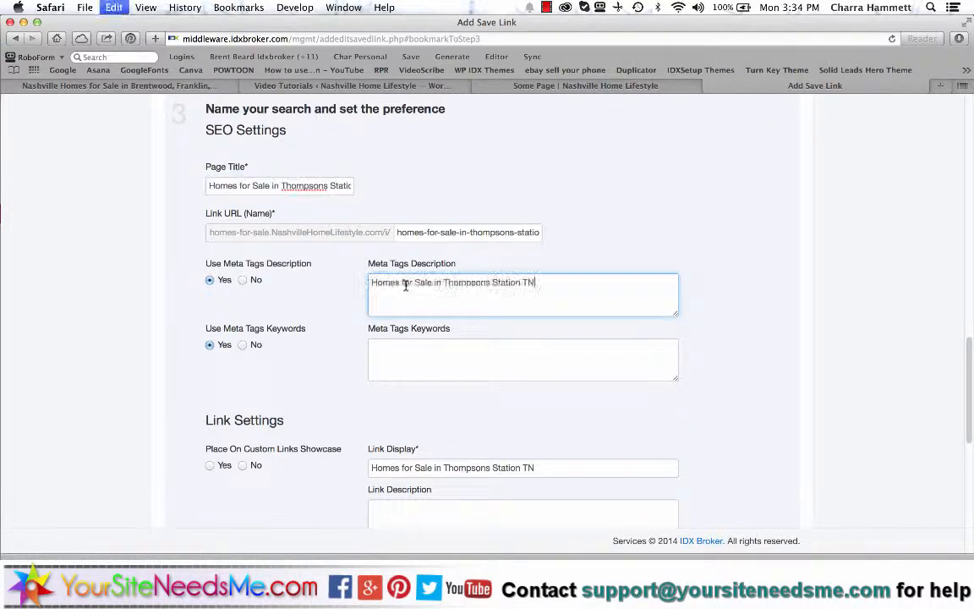
left_click(469, 372)
key("super+v")
- Add the title as a centred Heading 1 sub-header and save the link
scroll(720, 277, "down", 8)
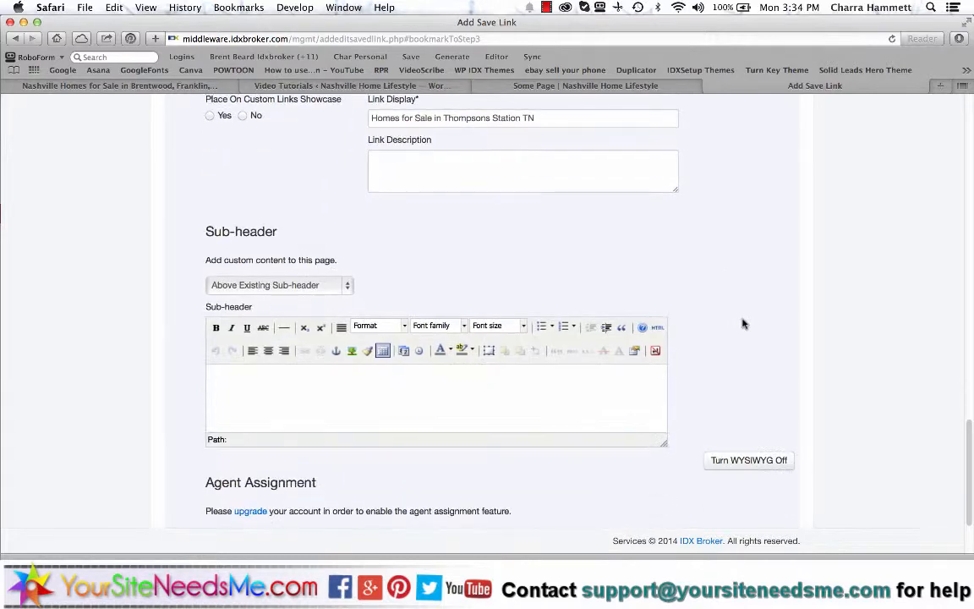
left_click(426, 376)
key("super+v")
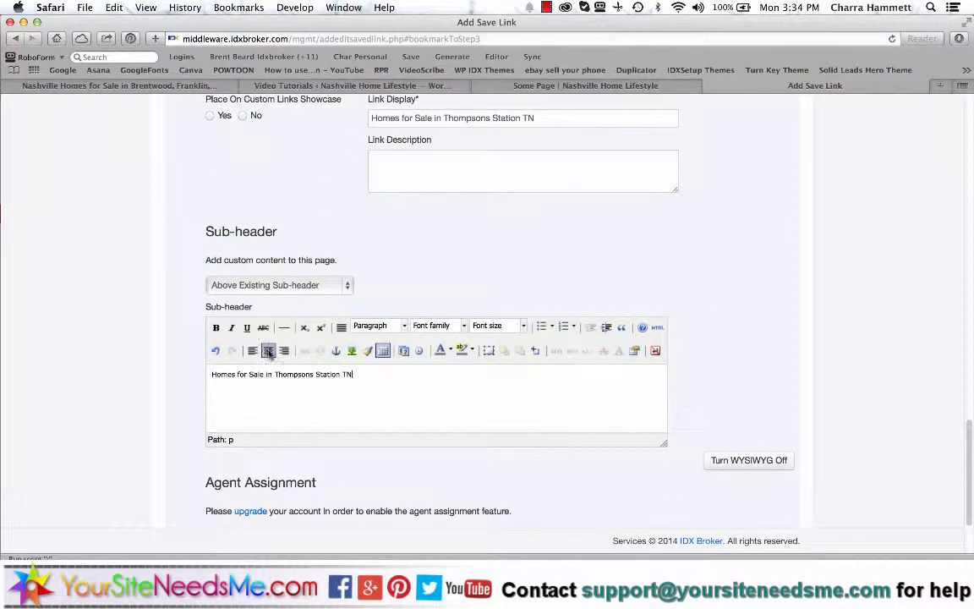
left_click(268, 350)
left_click(386, 328)
left_click(391, 409)
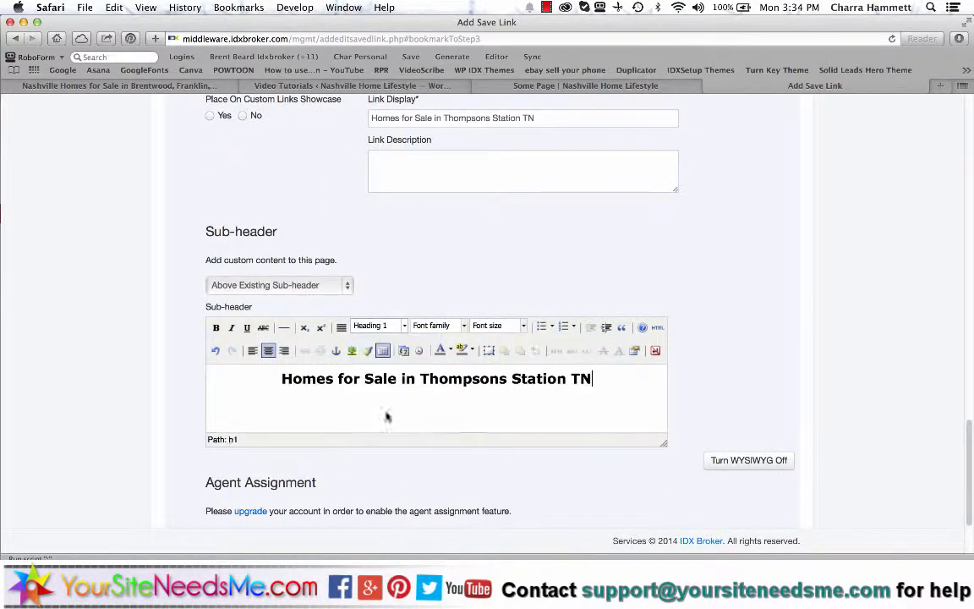
scroll(880, 373, "down", 3)
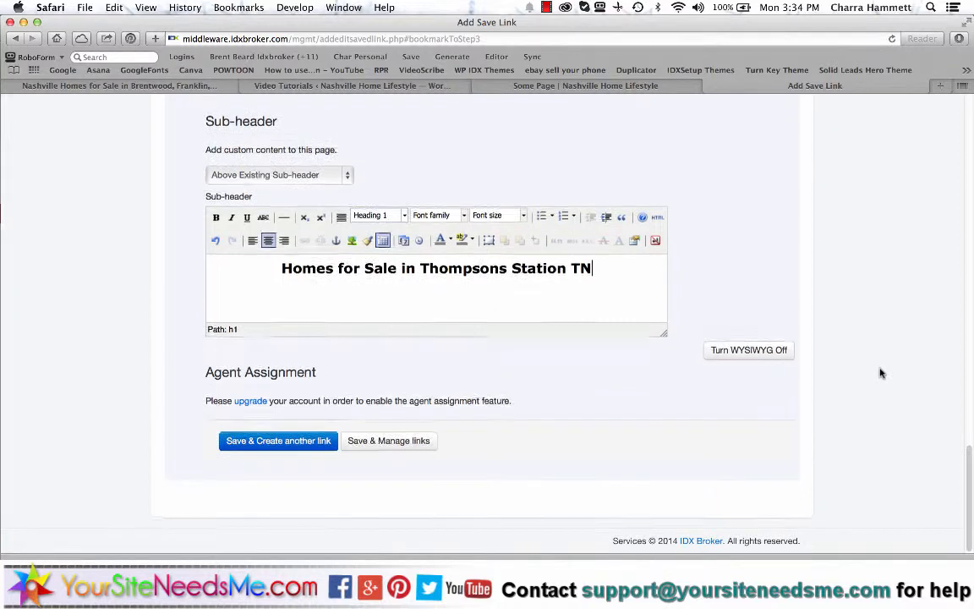
left_click(382, 442)
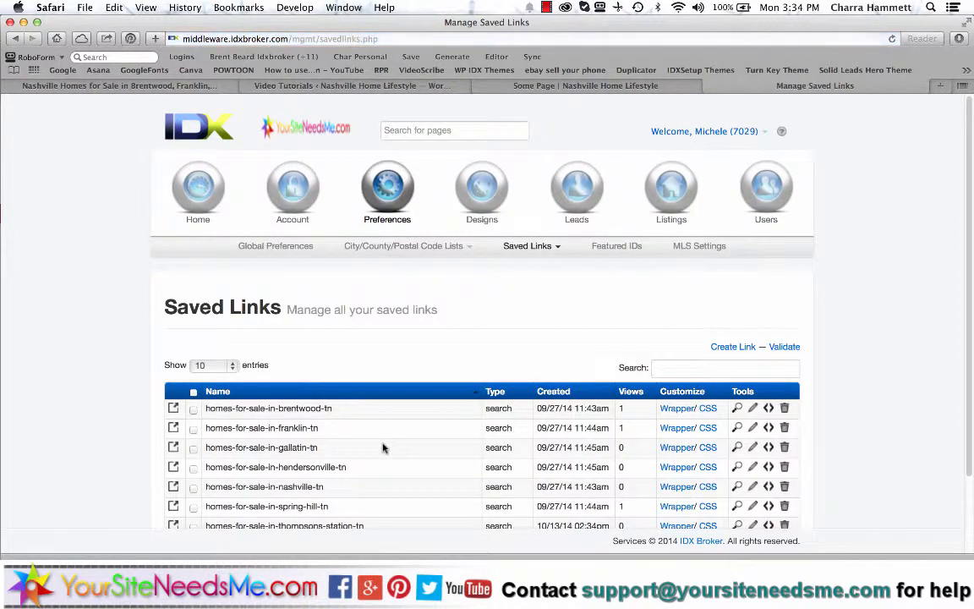
- Confirm homes-for-sale-in-thompsons-station-tn now appears among the seven saved links
scroll(382, 448, "down", 2)
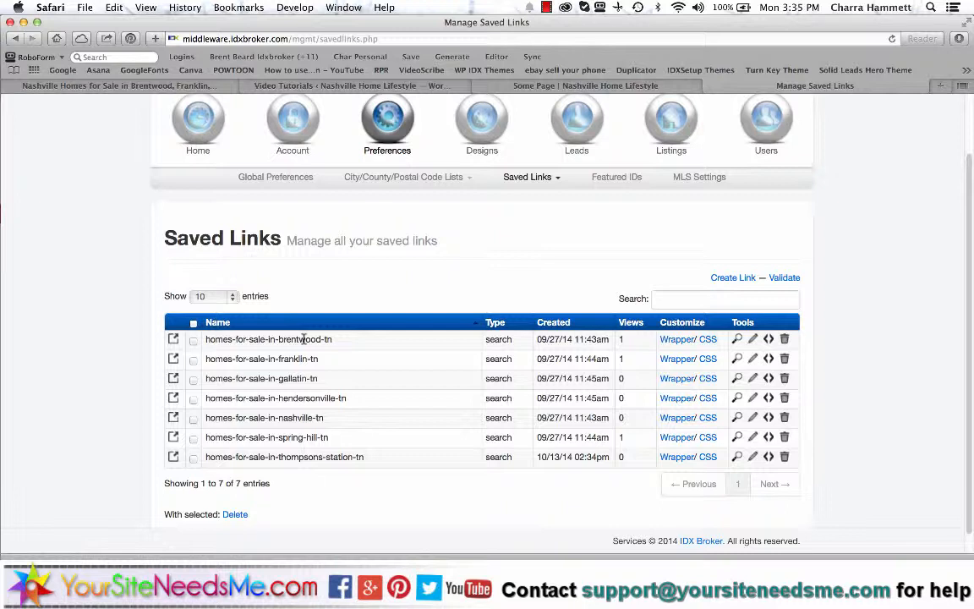
left_click(583, 125)
- Go to Leads > Manage and scroll the leads page, which has no leads to show
left_click(319, 180)
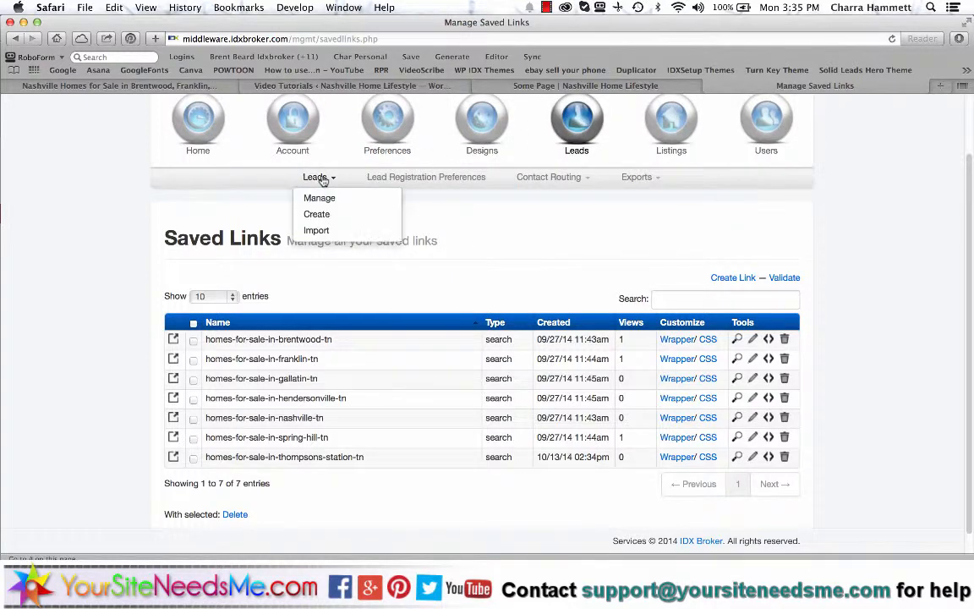
left_click(321, 197)
scroll(824, 310, "down", 4)
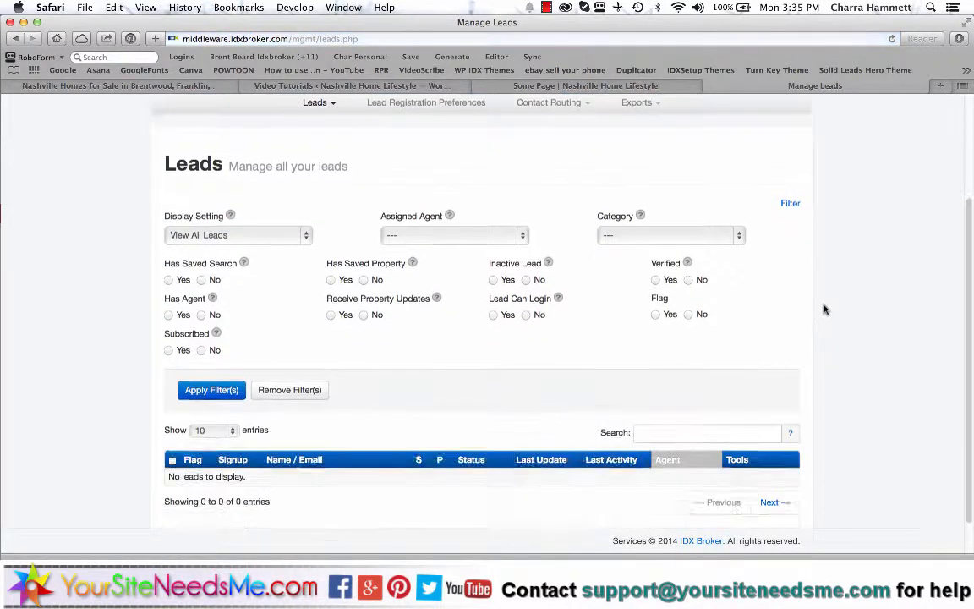
scroll(824, 309, "down", 1)
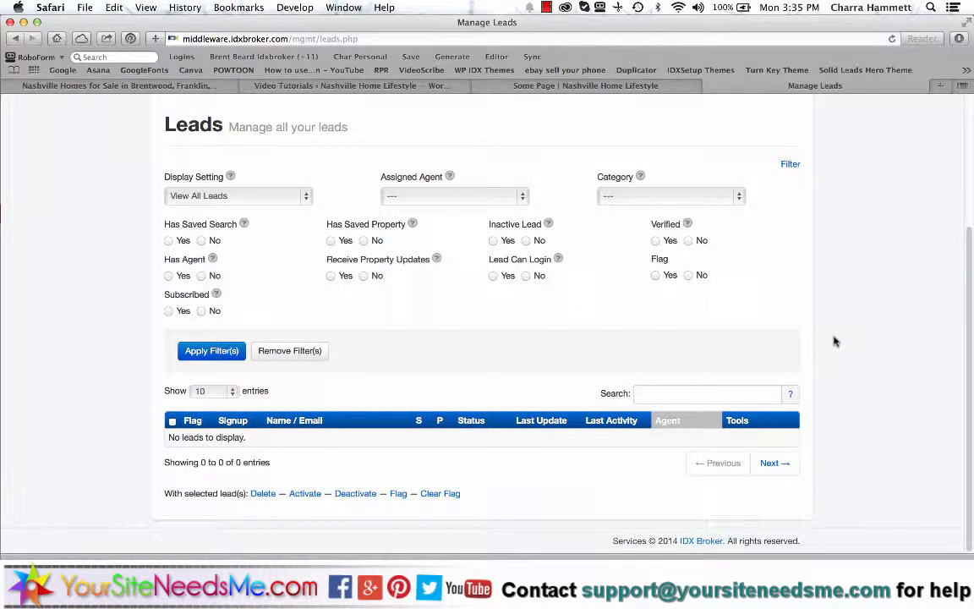
- Go to the Active Listings page from the Listings navigation
scroll(833, 341, "up", 5)
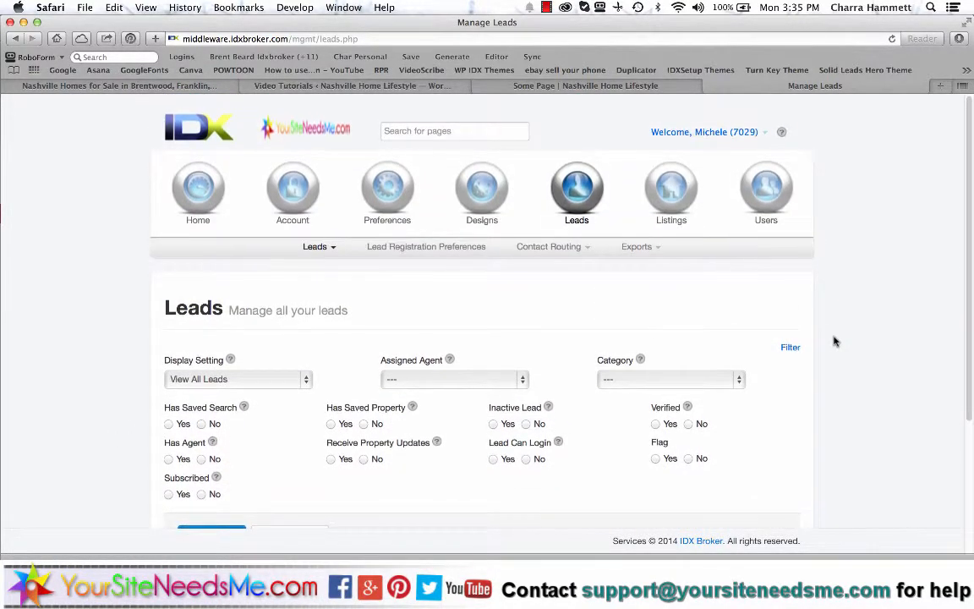
mouse_move(666, 192)
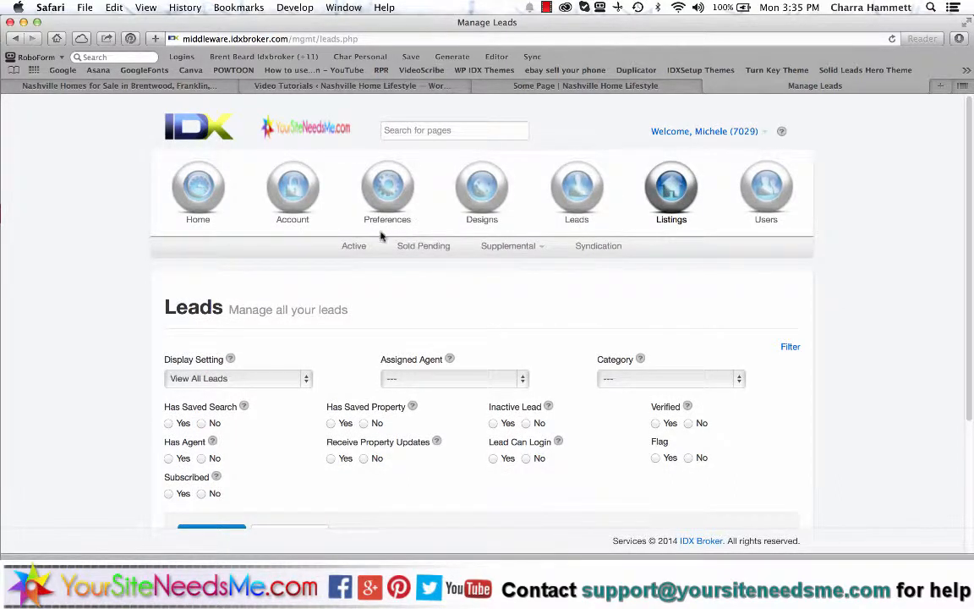
left_click(353, 245)
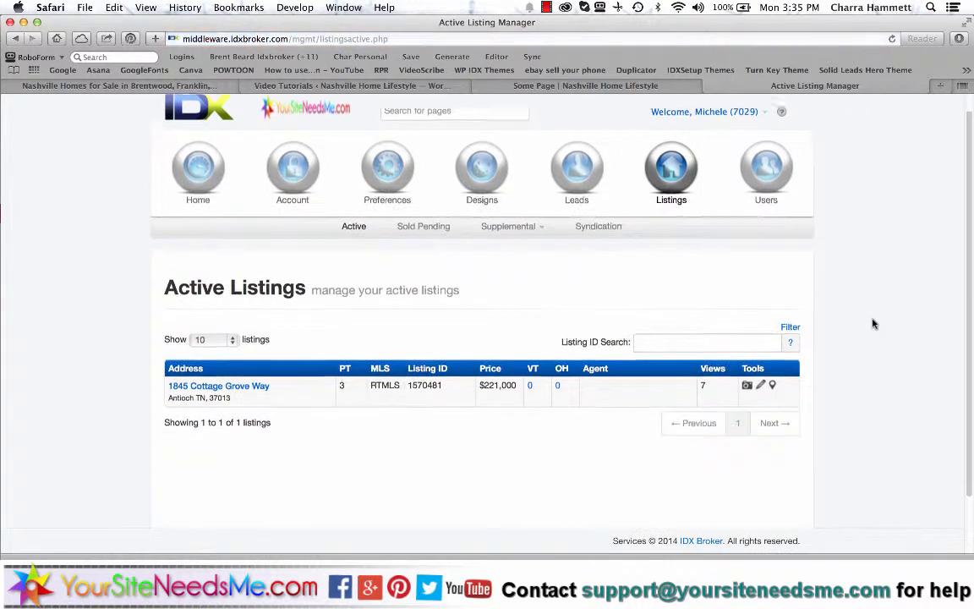
- Review the single active RTMLS listing at $221,000 with 7 views
scroll(872, 322, "down", 2)
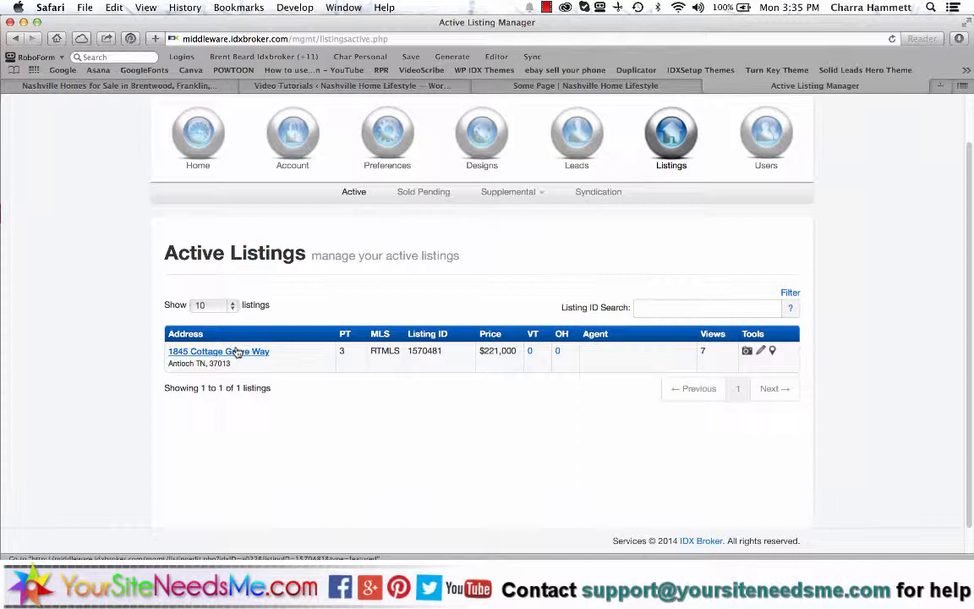
scroll(918, 213, "up", 2)
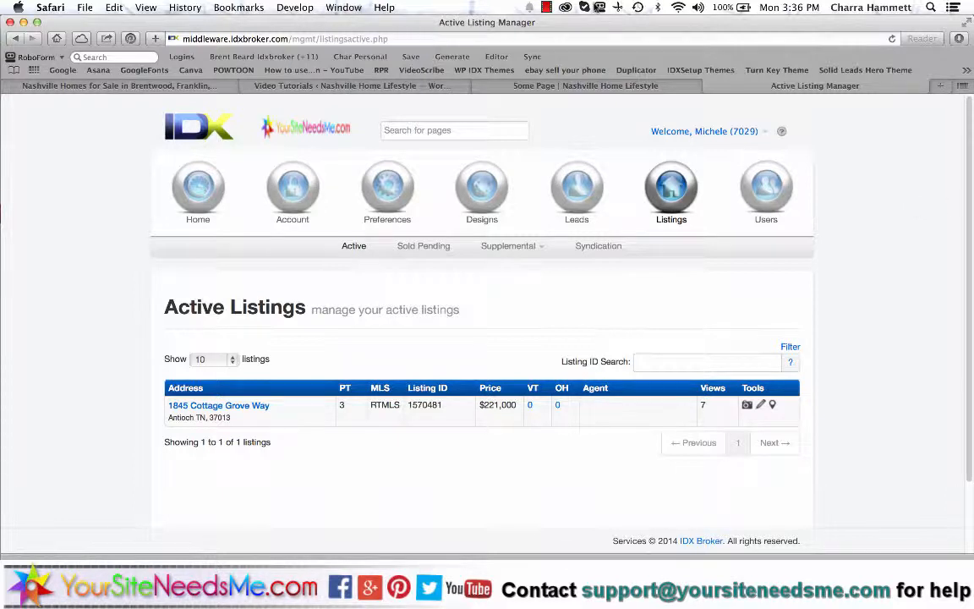
left_click(546, 8)
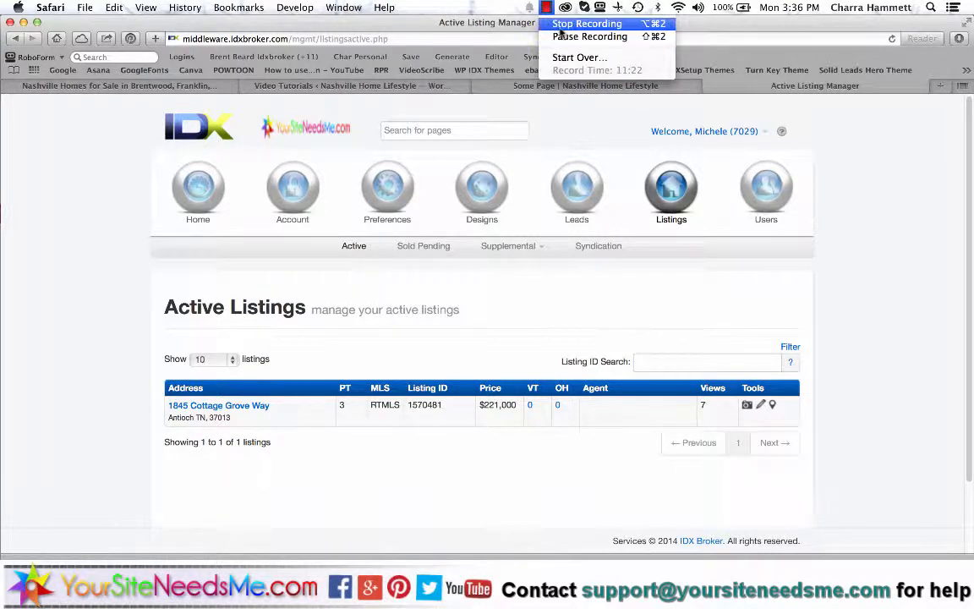